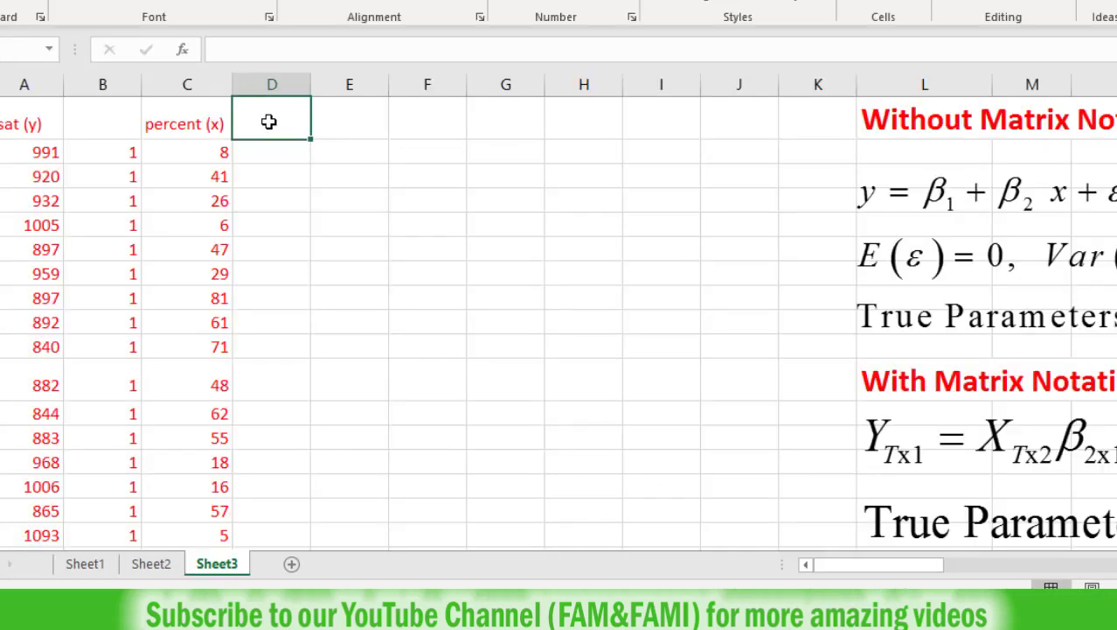
Enter the header Y^=XB^ in D1 and the matrix dimension notes 51x2 2x1 and 51x1 in D2 and D3
type("Y^=XB^")
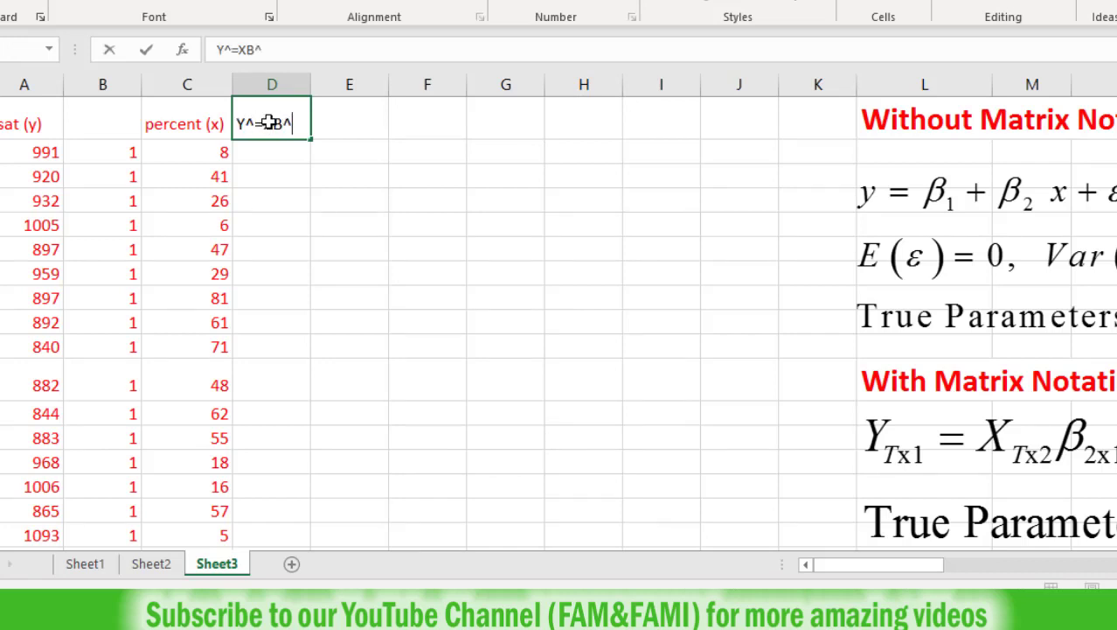
key("Return")
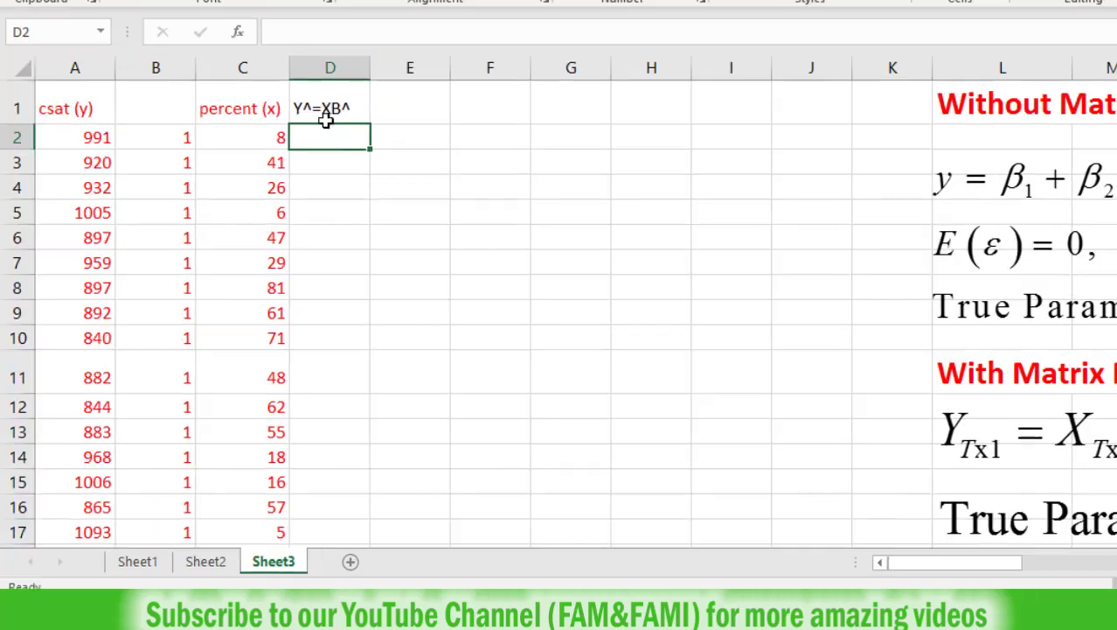
type("51")
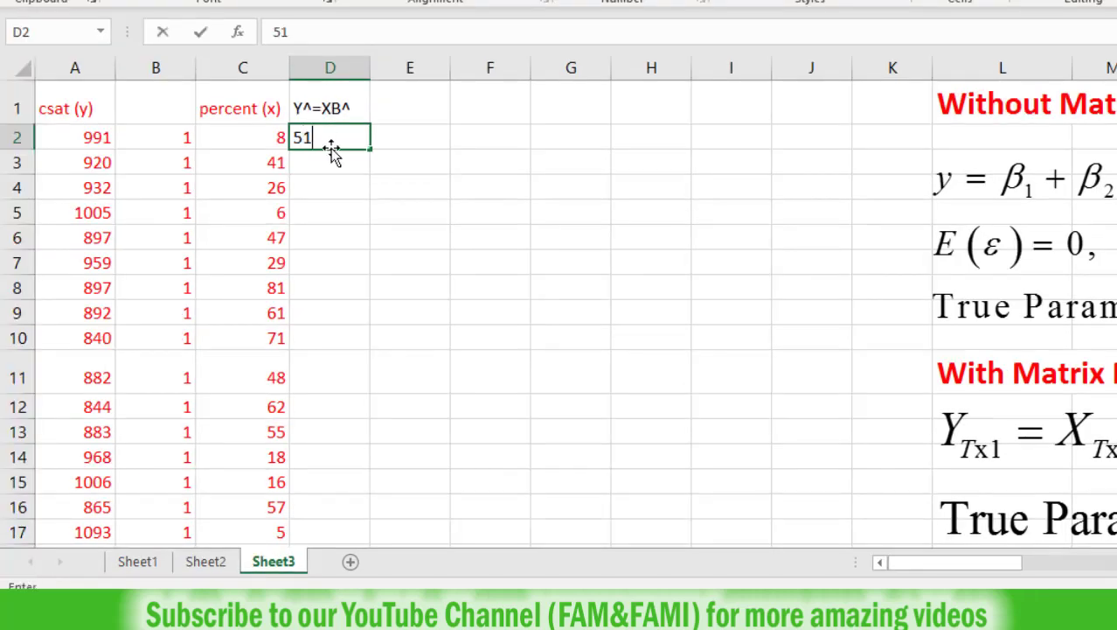
type("x2")
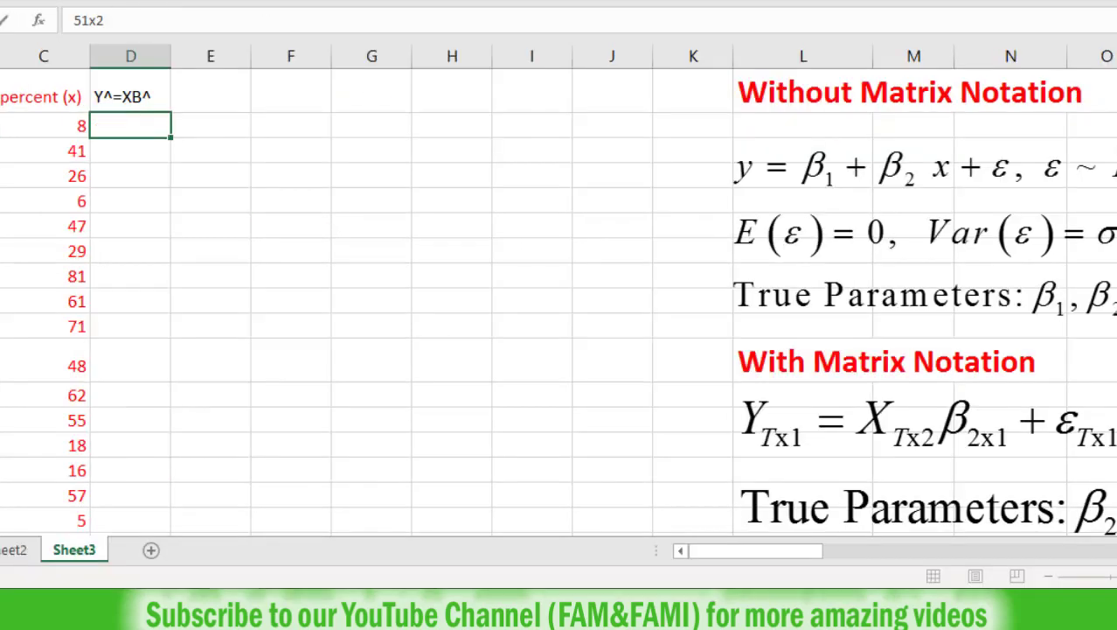
scroll(946, 382, "down", 15)
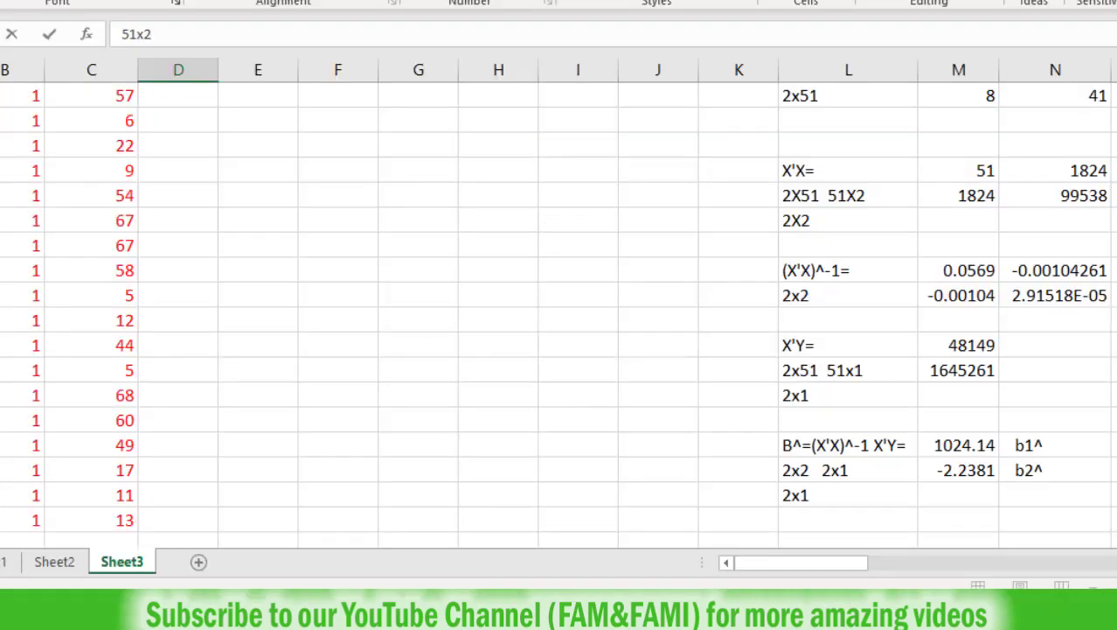
scroll(763, 437, "up", 15)
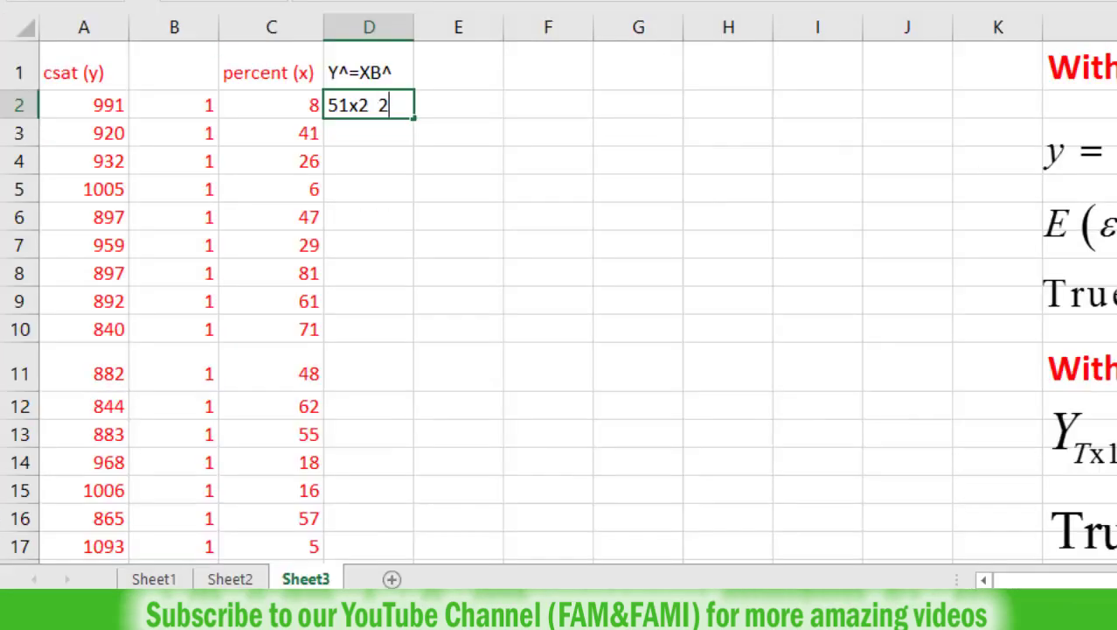
key("Return")
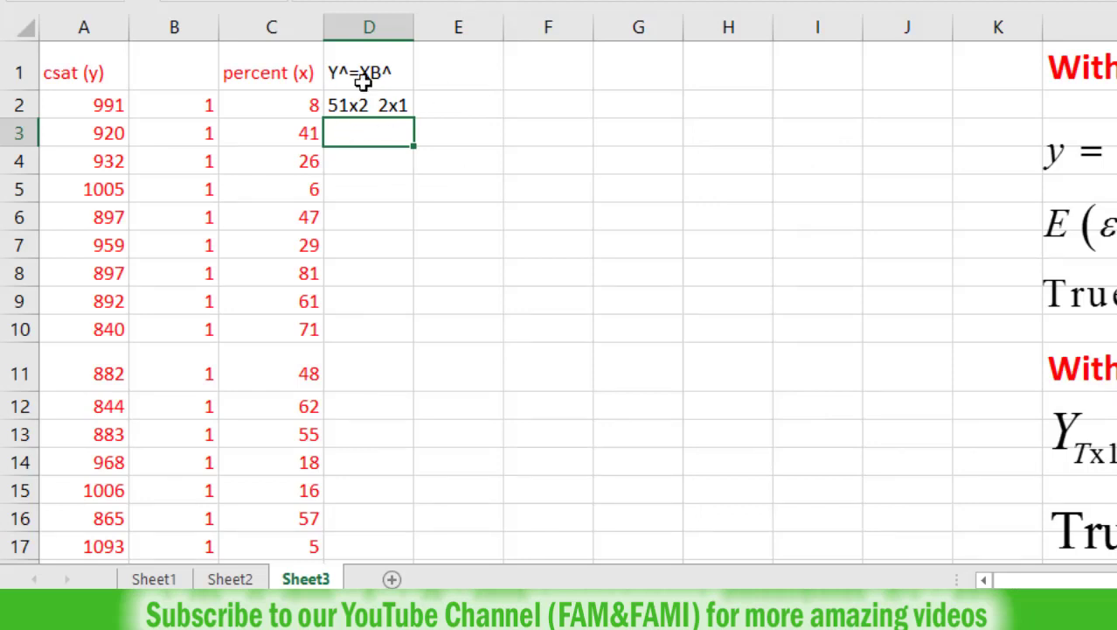
type("51x1")
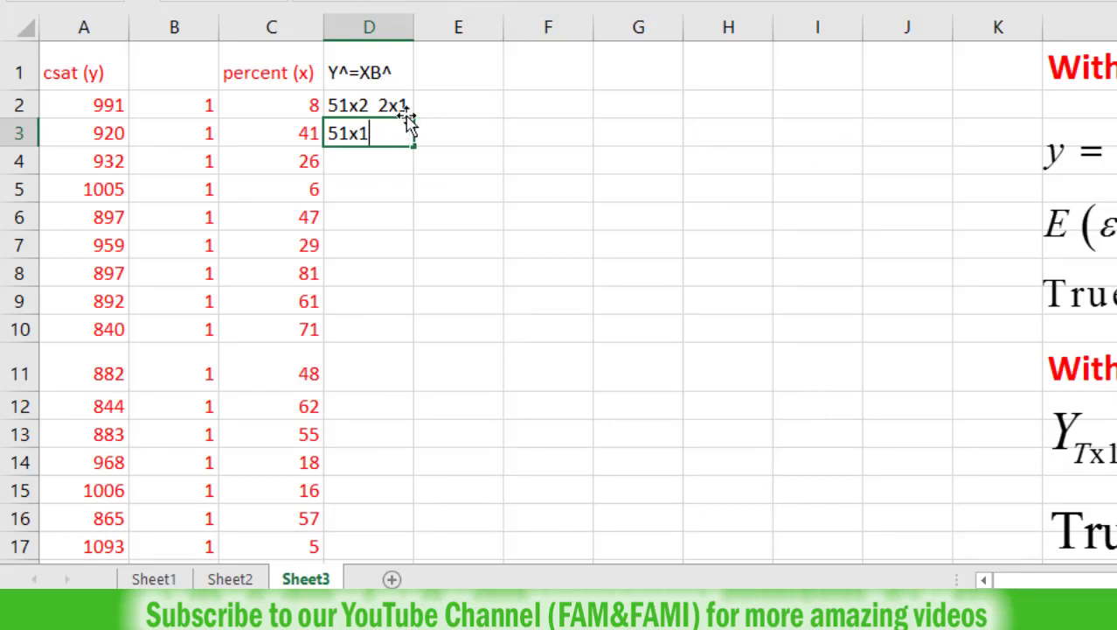
key("Return")
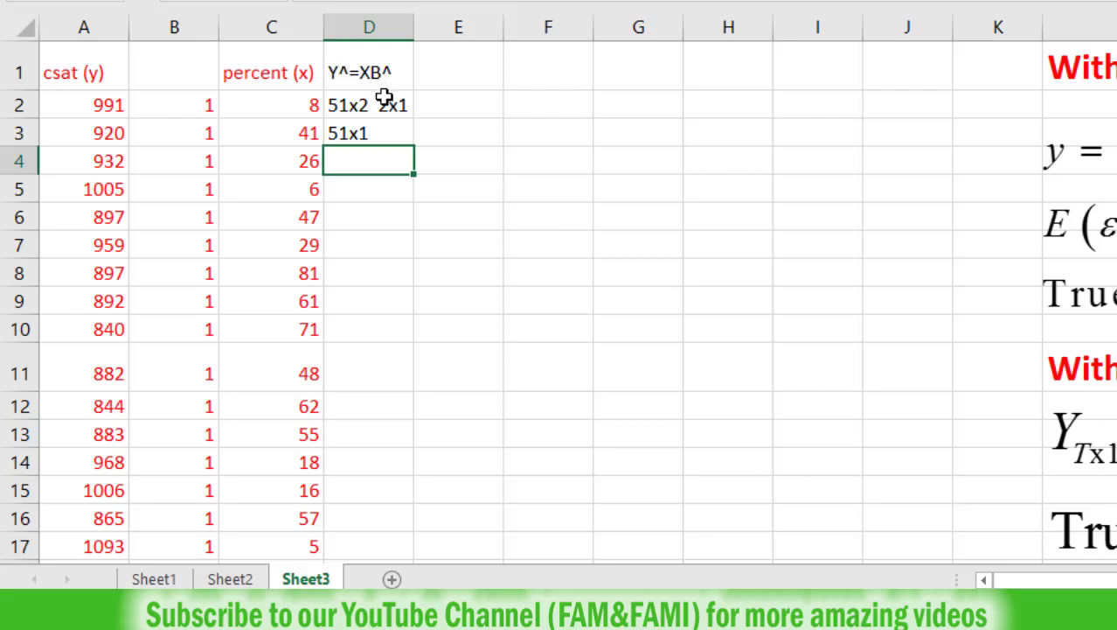
Move the two dimension notes from D2:D3 to F2:F3
key("Up")
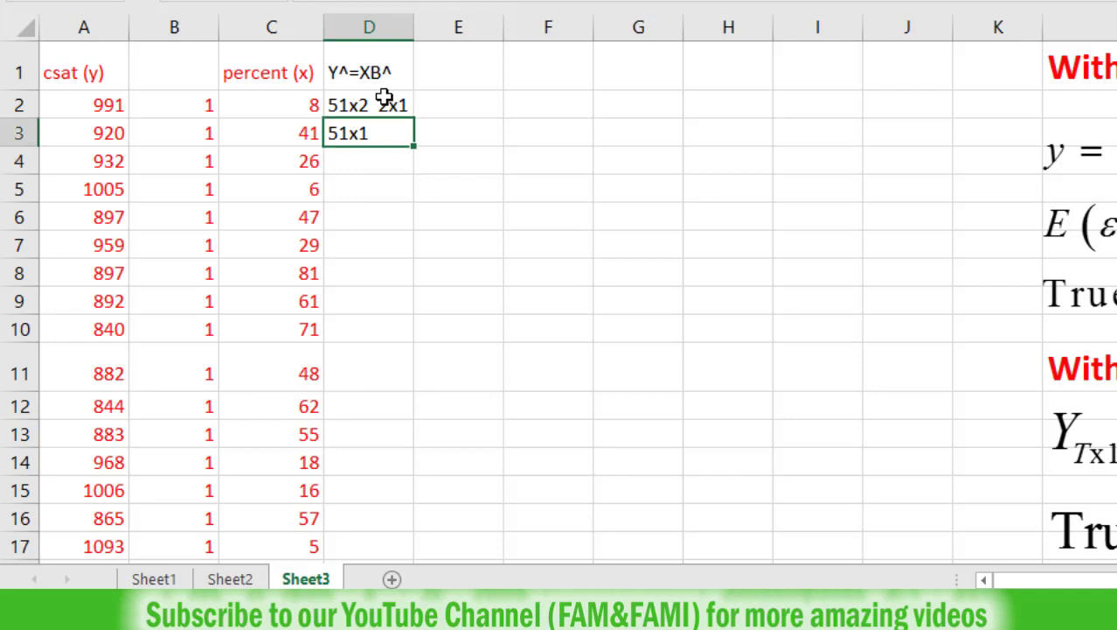
key("ctrl+c")
key("Right")
key("Right")
key("Return")
key("Left")
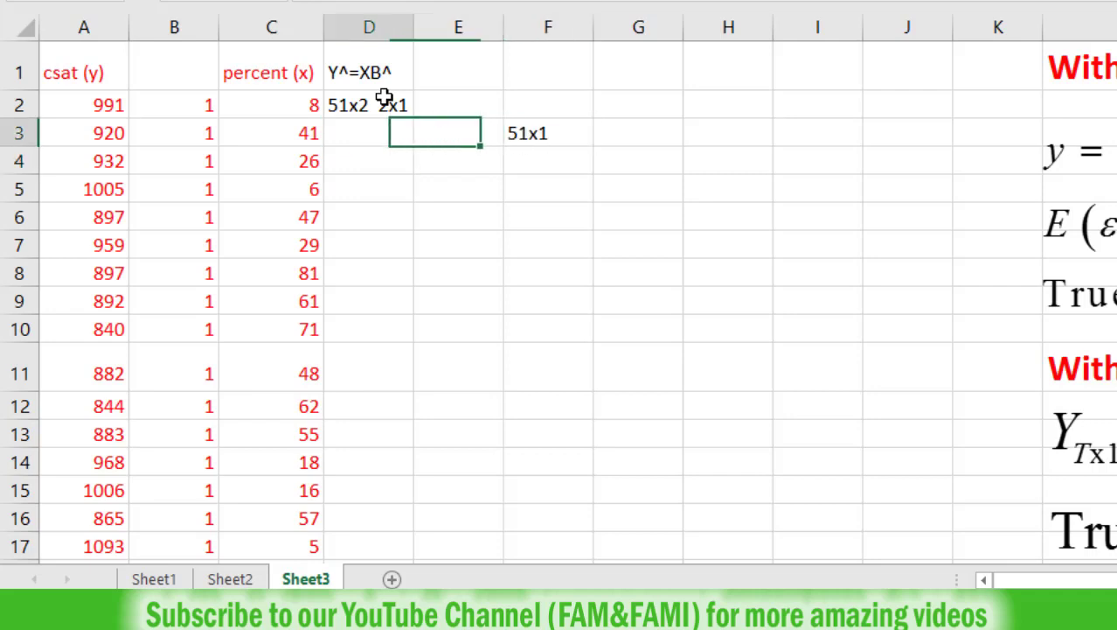
key("Left")
key("Up")
key("ctrl+c")
key("Right")
key("Right")
key("Return")
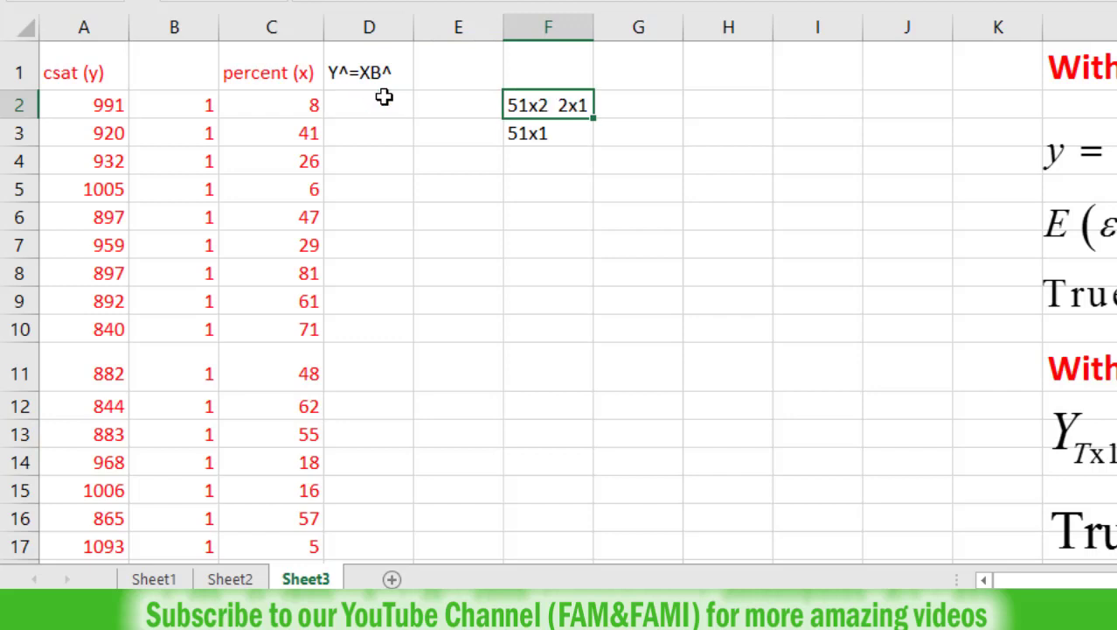
key("Down")
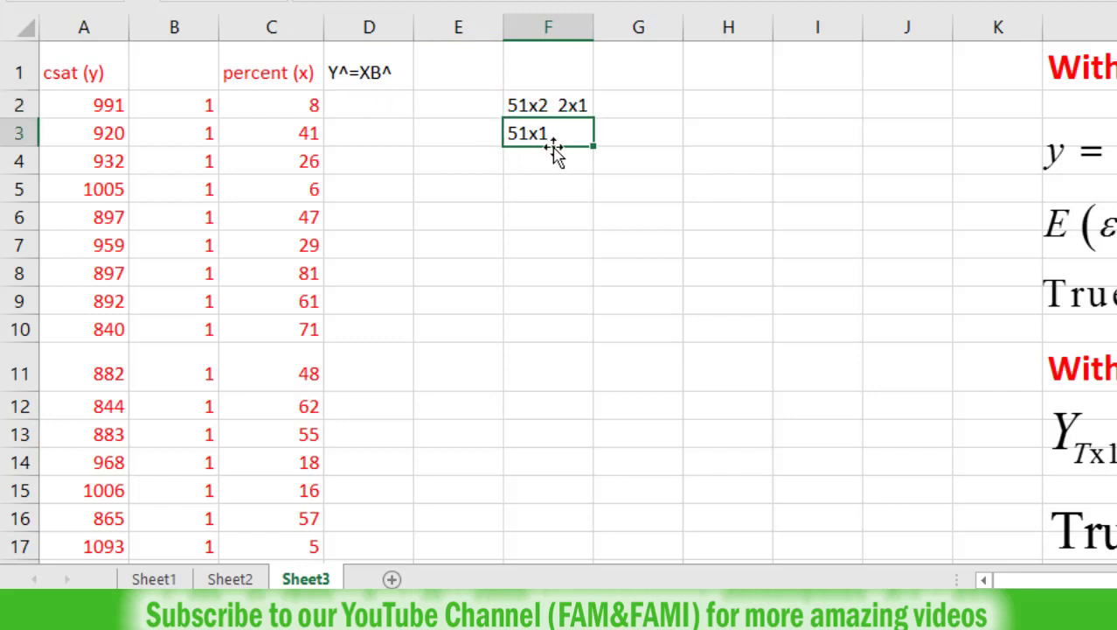
Select the 51-row, one-column range D2:D52 as the output area for the fitted values
left_click(382, 107)
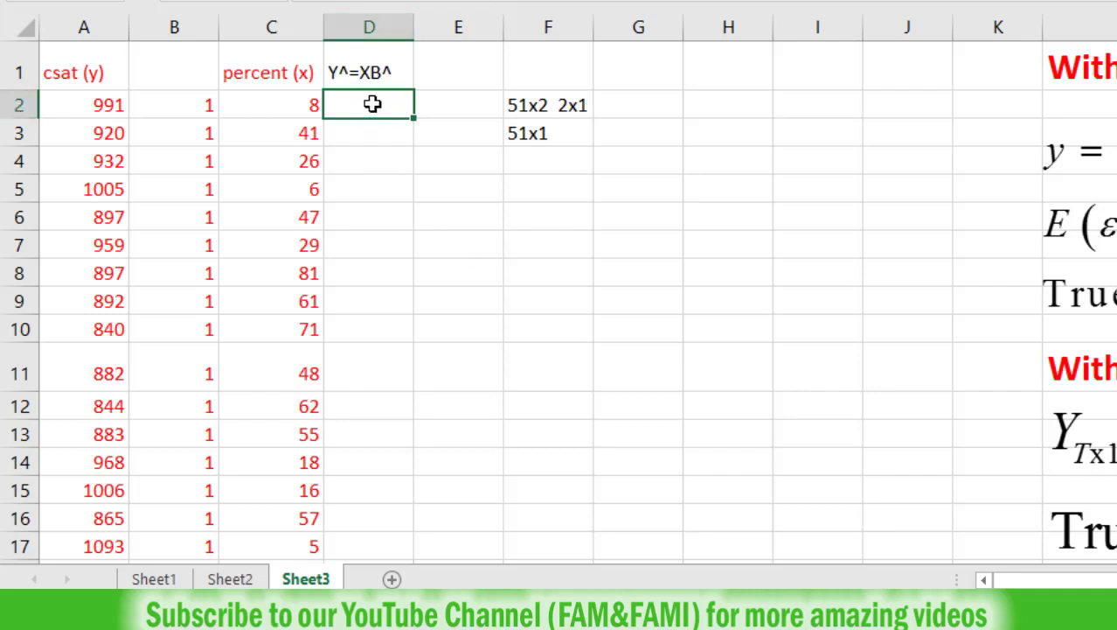
key("shift+Down")
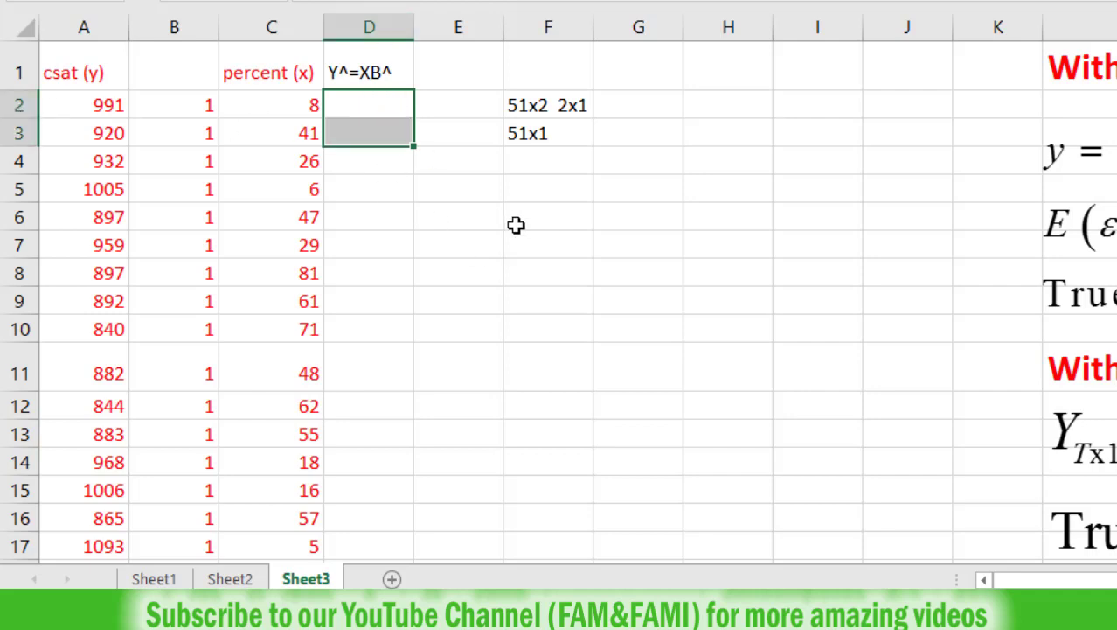
key("shift+Down")
key("shift+Down")
key("shift+Down")
key("shift+Down")
key("shift+Down")
key("shift+Down")
key("shift+Down")
key("shift+Down")
key("shift+Down")
key("shift+Down")
key("shift+Down")
key("shift+Down")
key("shift+Down")
key("shift+Down")
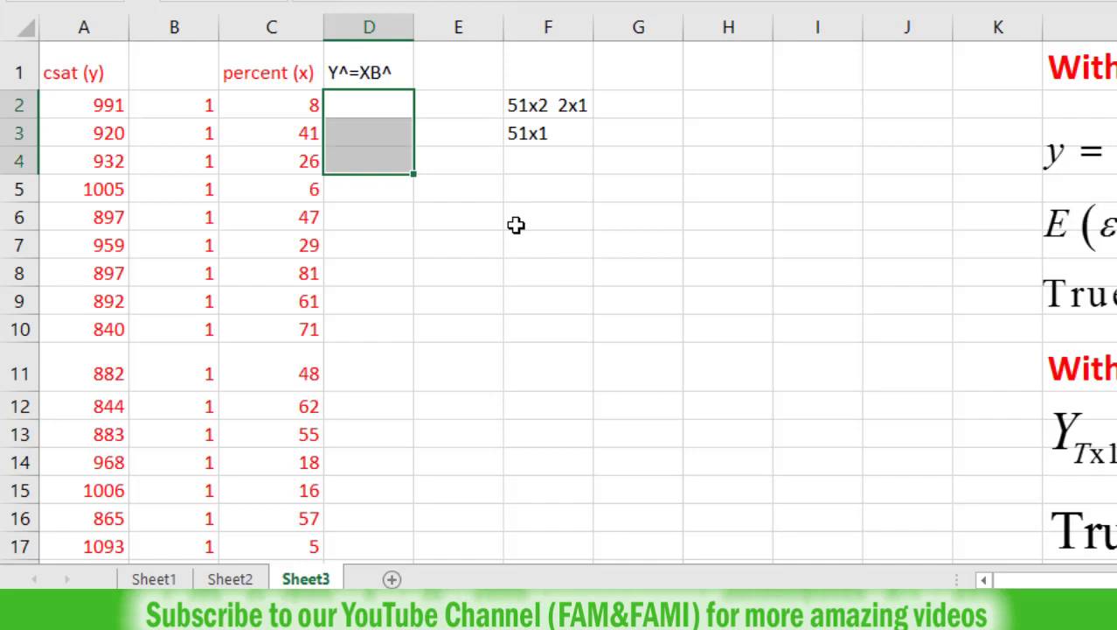
key("shift+Down")
key("shift+Down")
key("shift+Down")
key("shift+Down")
key("shift+Down")
key("shift+Down")
key("shift+Down")
key("shift+Down")
key("shift+Down")
key("shift+Down")
key("shift+Down")
key("shift+Down")
key("shift+Down")
key("shift+Down")
key("shift+Down")
key("shift+Down")
key("shift+Down")
key("shift+Down")
key("shift+Down")
key("shift+Down")
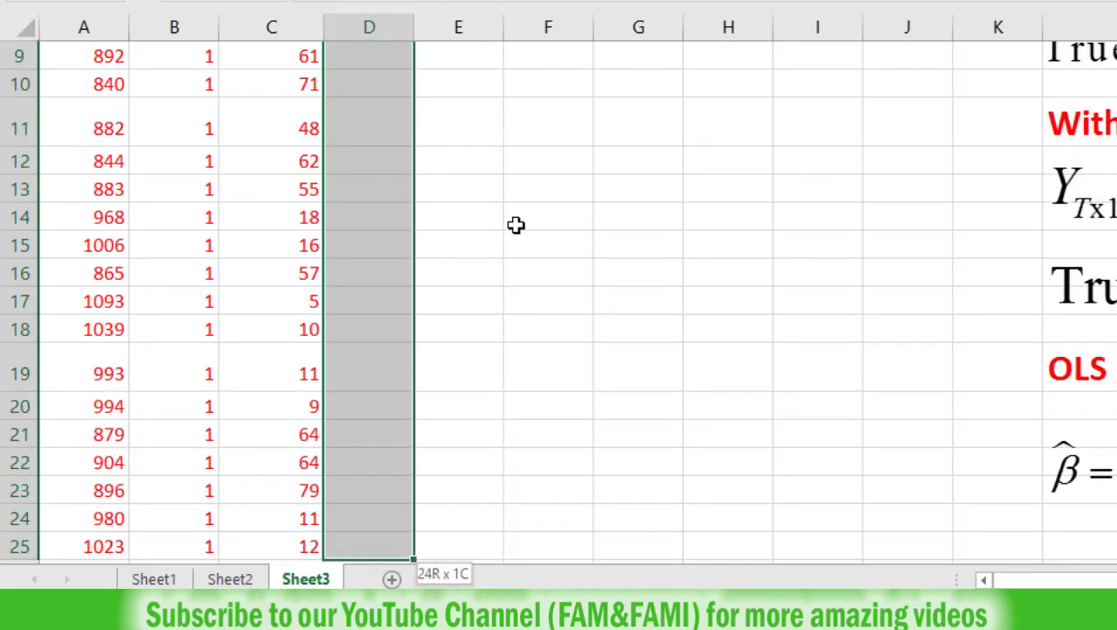
key("shift+Up")
key("shift+Up")
key("shift+Up")
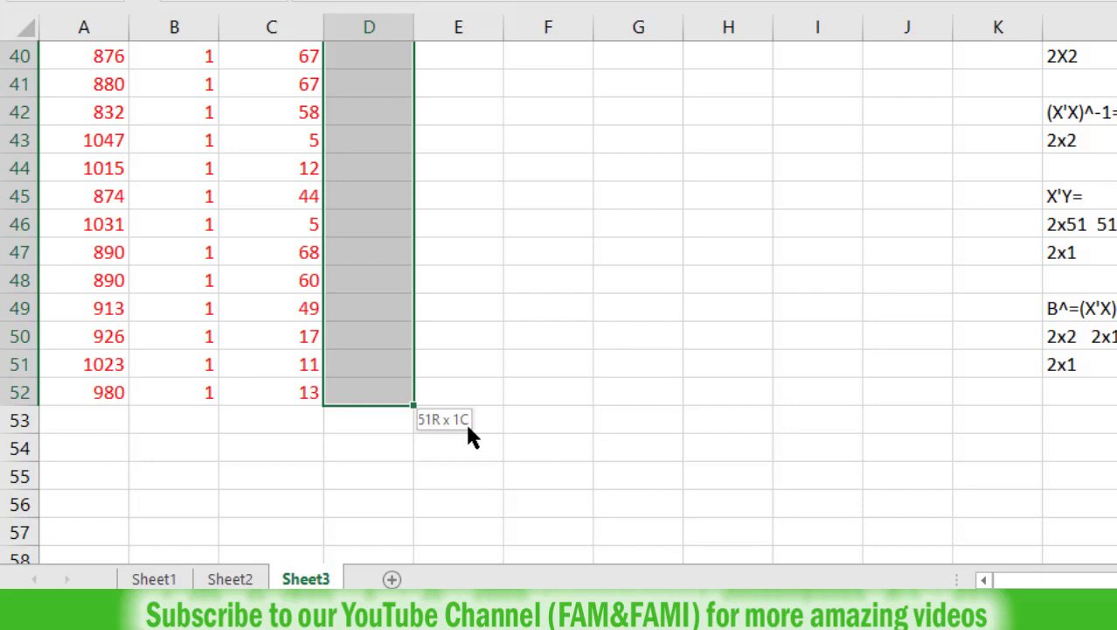
Start an MMULT formula in the selected output range with the X matrix B2:C52 as its first array
scroll(519, 142, "up", 13)
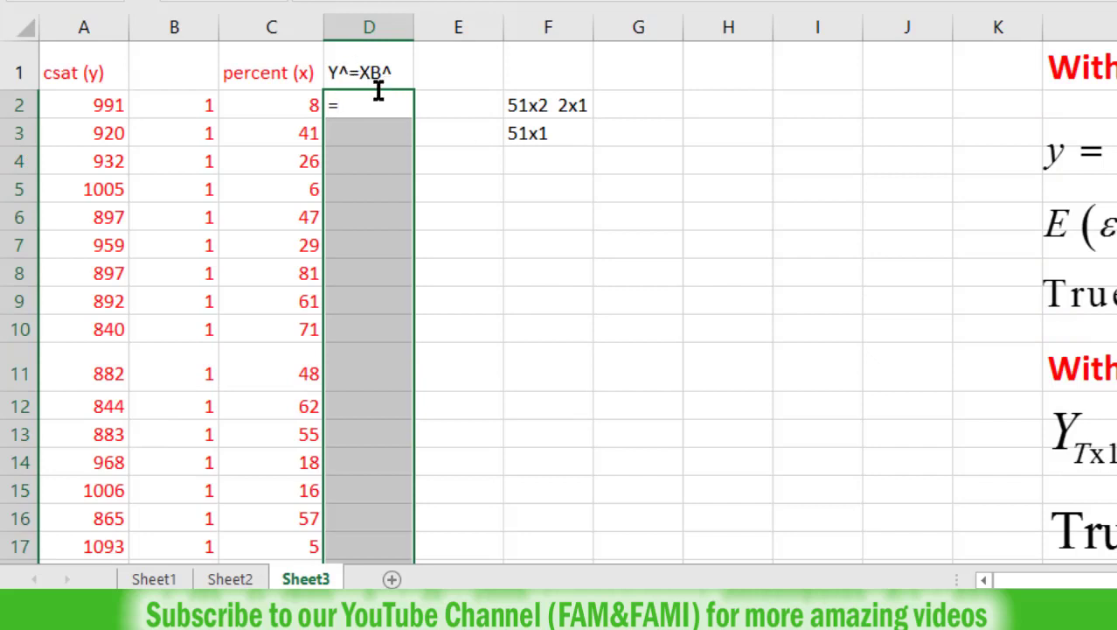
type("MMULT(")
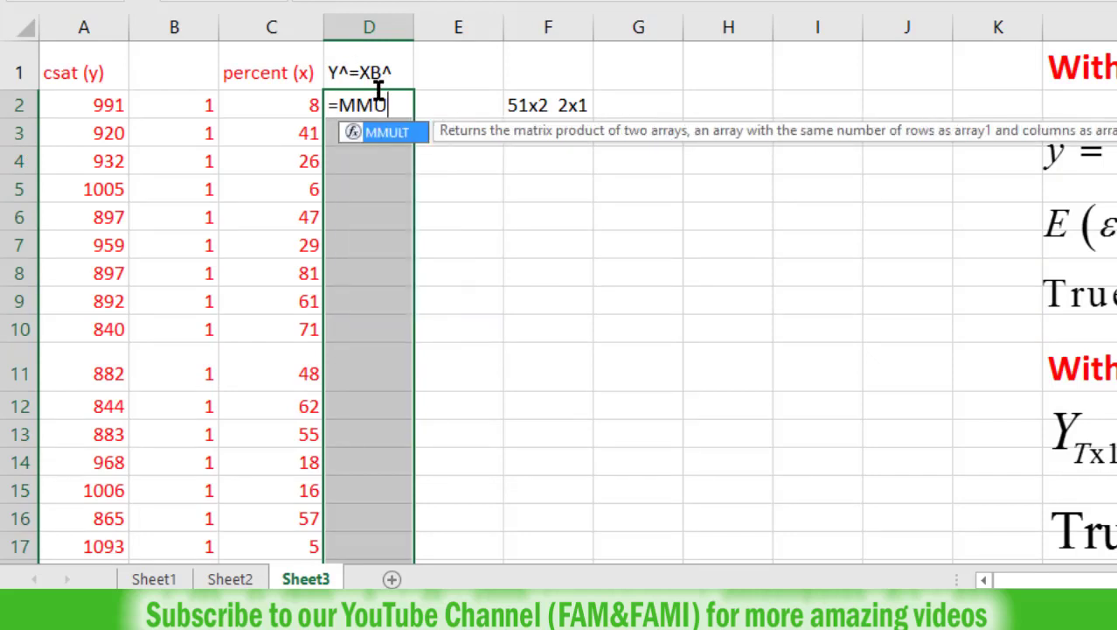
key("Left")
key("Left")
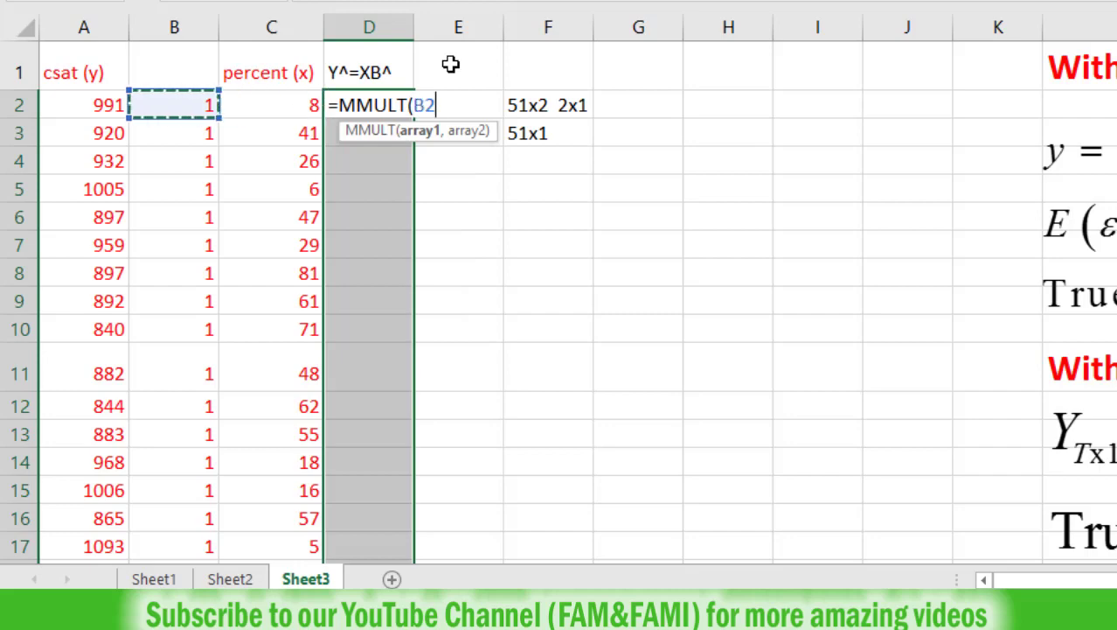
key("shift+Right")
key("shift+Down")
key("shift+Down")
key("shift+Down")
key("shift+Down")
key("shift+Down")
key("shift+Down")
key("shift+Down")
key("shift+Down")
key("shift+Down")
key("shift+Down")
key("shift+Down")
key("shift+Down")
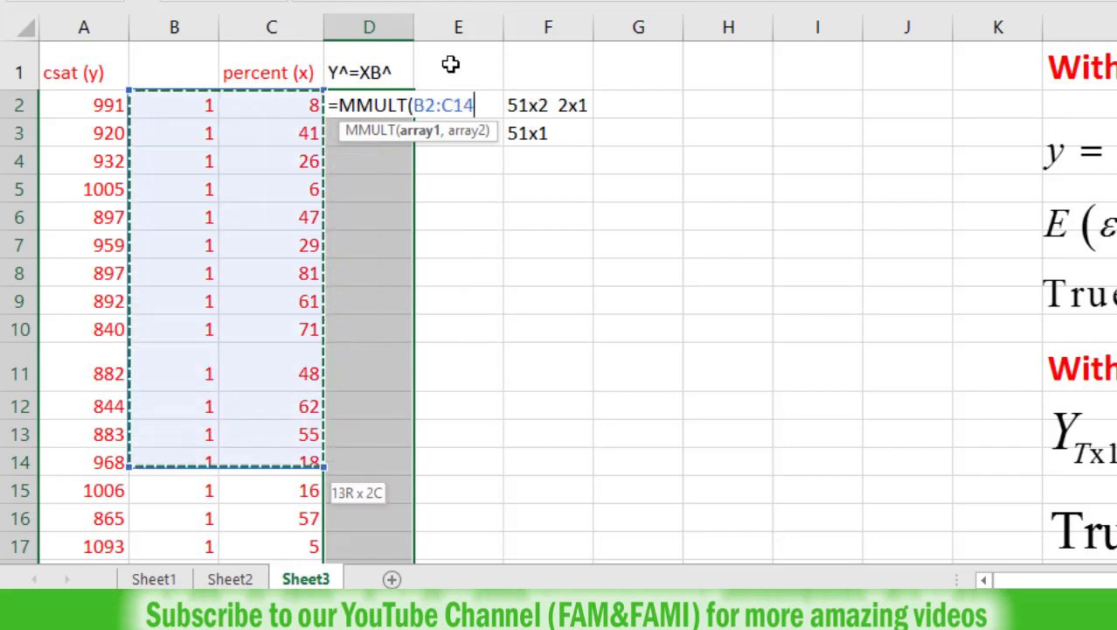
key("ctrl+shift+Down")
type(",")
Complete the MMULT formula with the B^ coefficients M49:M50 as second array and enter it as an array formula across D2:D52
key("Up")
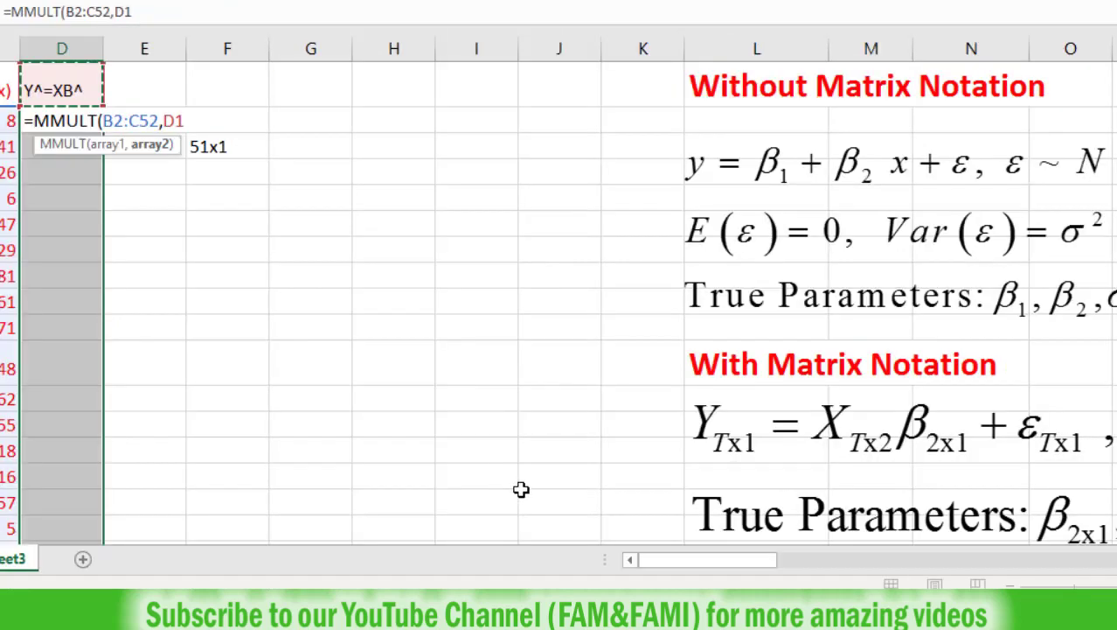
left_click(586, 516)
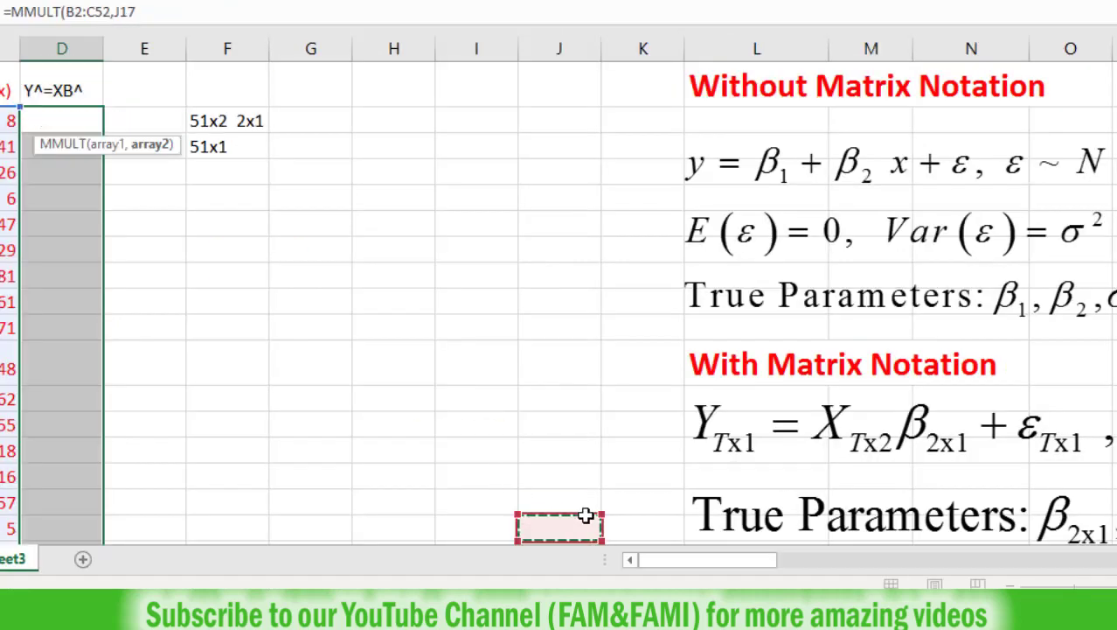
key("Down")
key("Down")
key("Down")
key("Down")
key("Down")
key("Down")
key("Down")
key("Down")
key("Down")
key("Down")
key("Down")
key("Down")
key("Down")
key("Down")
key("Down")
key("Down")
key("Down")
key("Down")
key("Down")
key("Down")
key("Down")
key("Down")
key("Down")
key("Down")
key("Down")
key("Down")
key("Down")
key("Down")
key("Down")
key("Down")
key("Down")
key("Down")
key("Down")
key("Down")
key("Down")
key("Down")
key("Down")
key("Down")
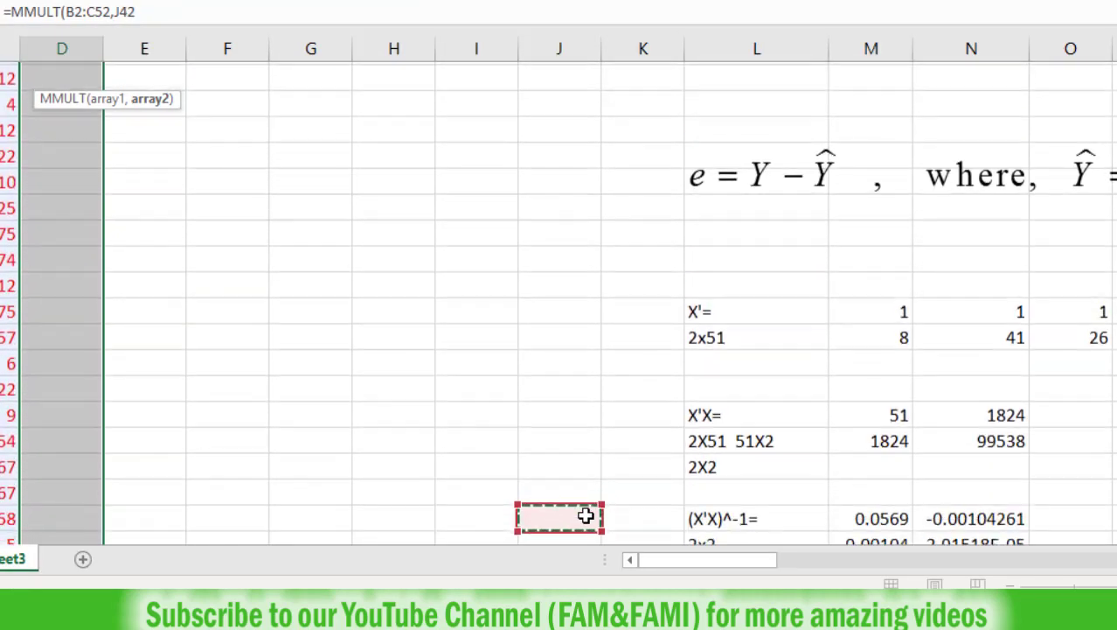
key("Right")
key("Right")
key("Right")
key("Right")
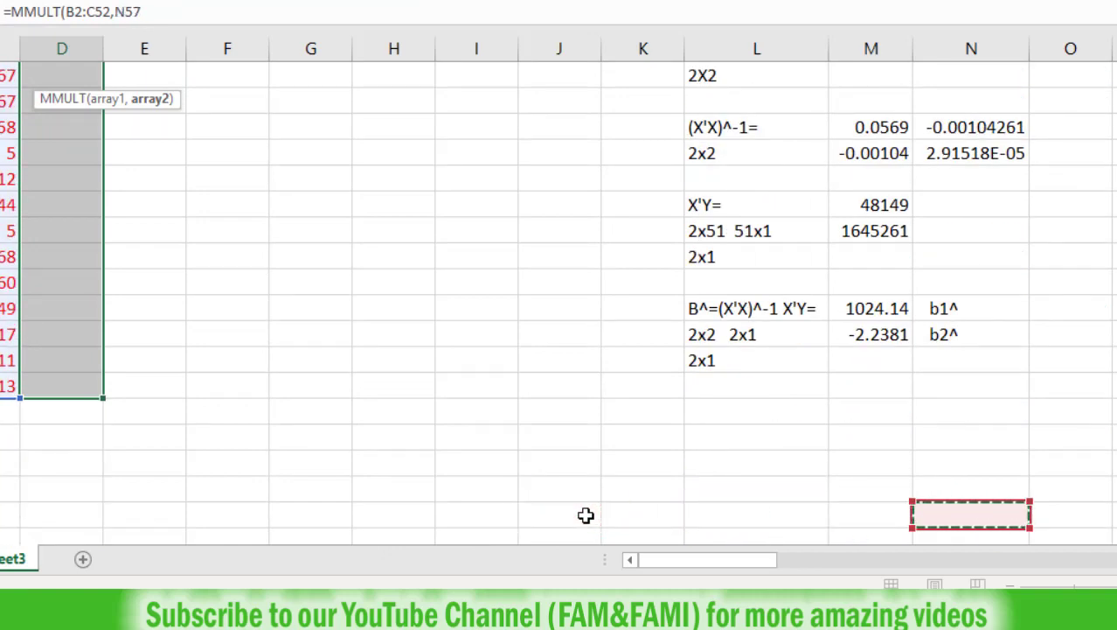
key("Up")
key("Up")
key("Up")
key("Up")
key("Up")
key("Up")
key("Up")
key("Left")
key("shift+Up")
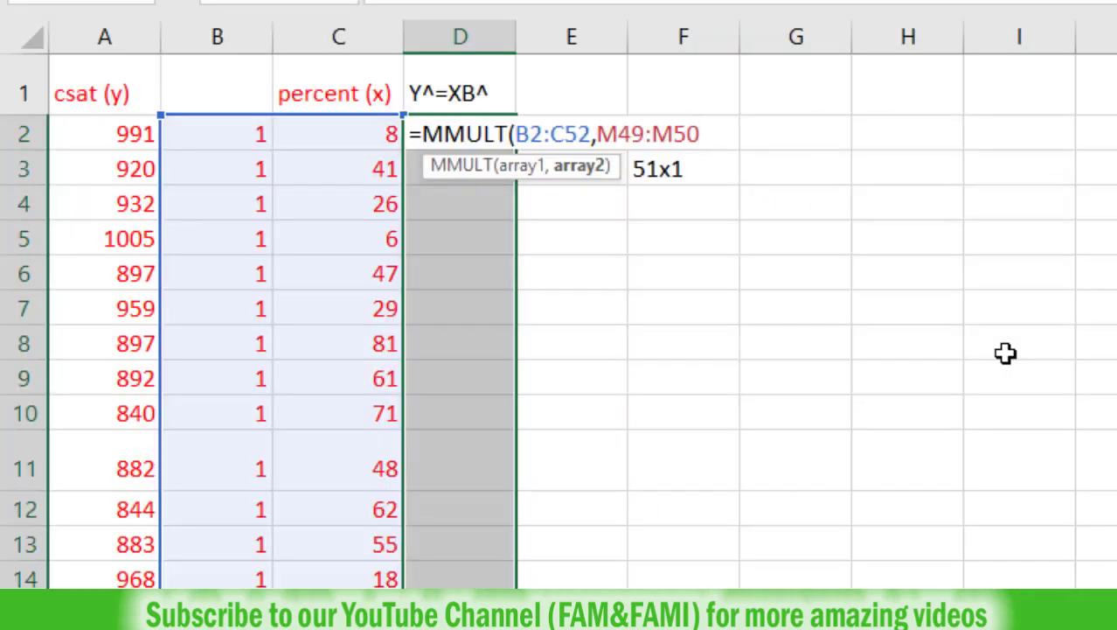
type(")")
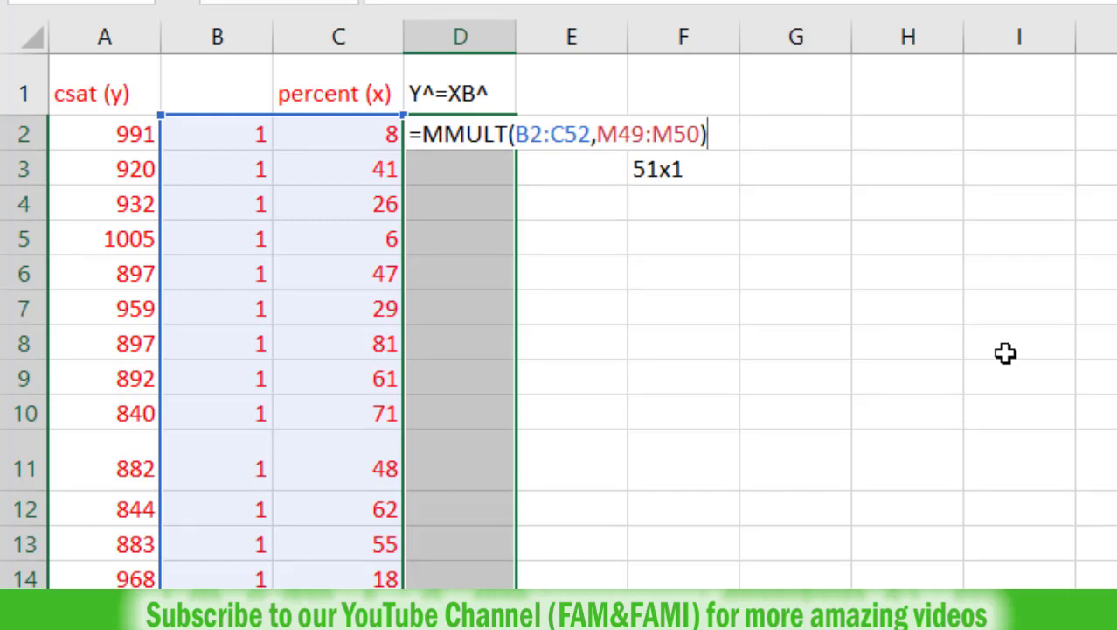
key("ctrl+shift+Return")
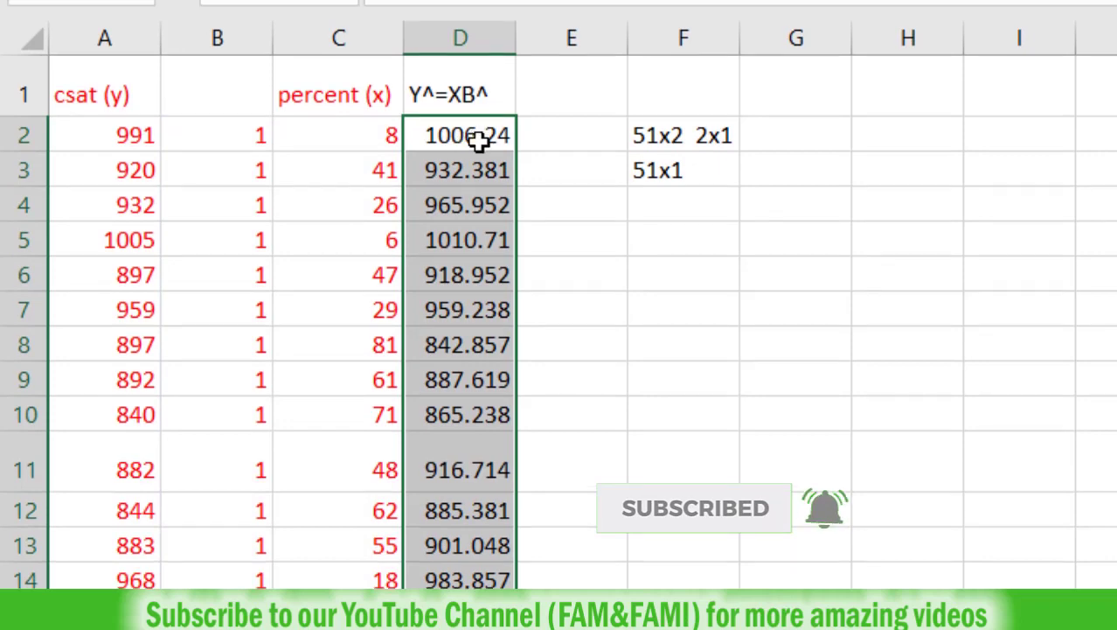
Compare the first fitted values in column D with the observed csat values in column A
left_click(479, 141)
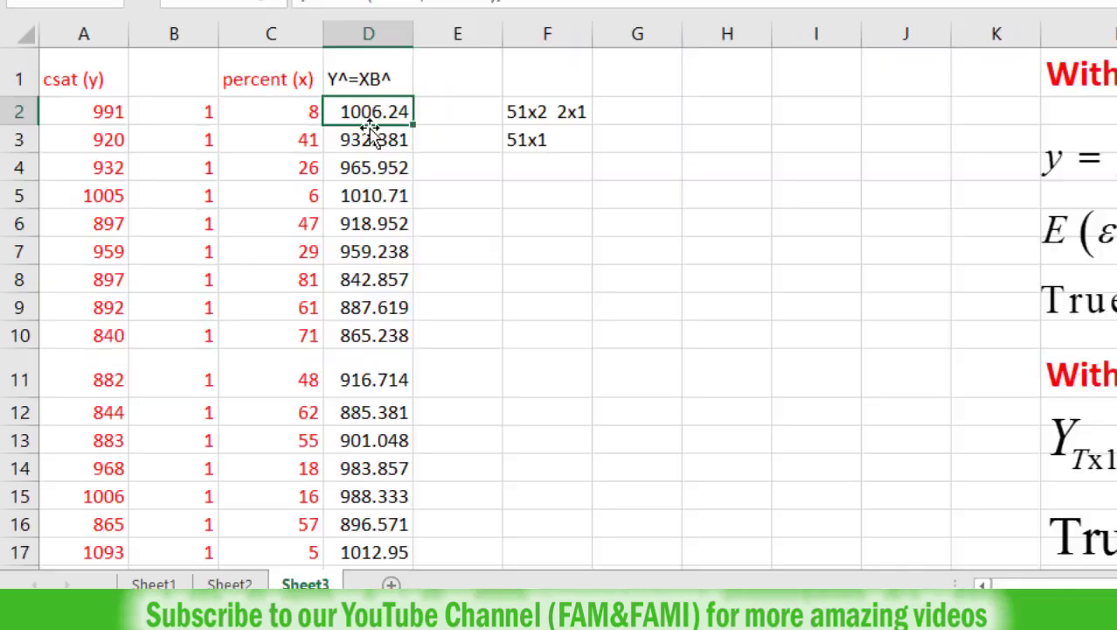
left_click(55, 121)
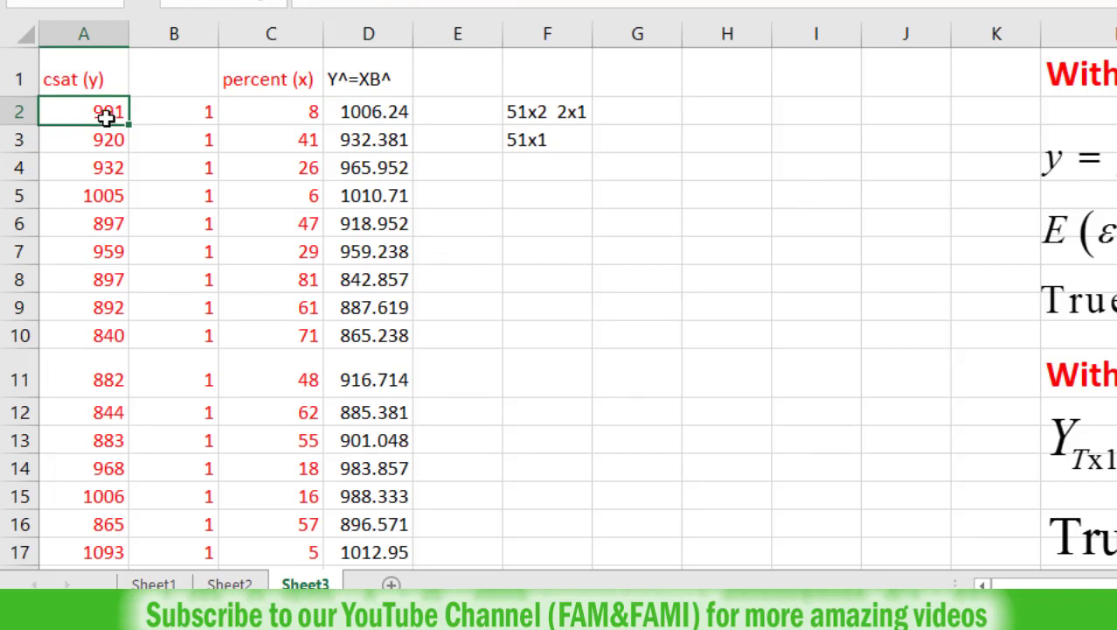
left_click(381, 114)
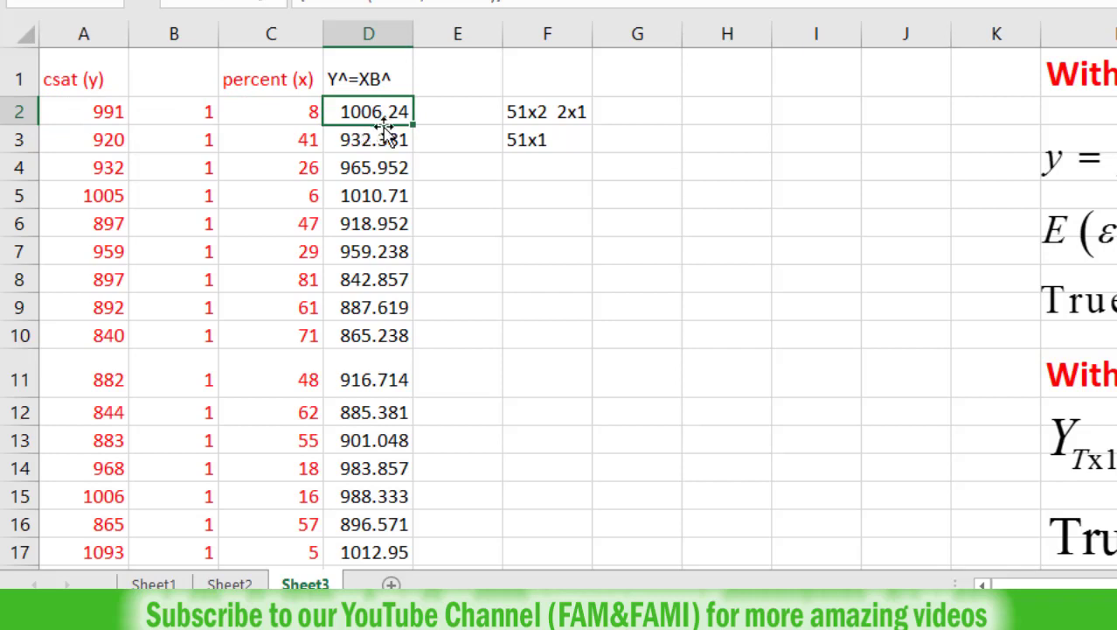
left_click(79, 114)
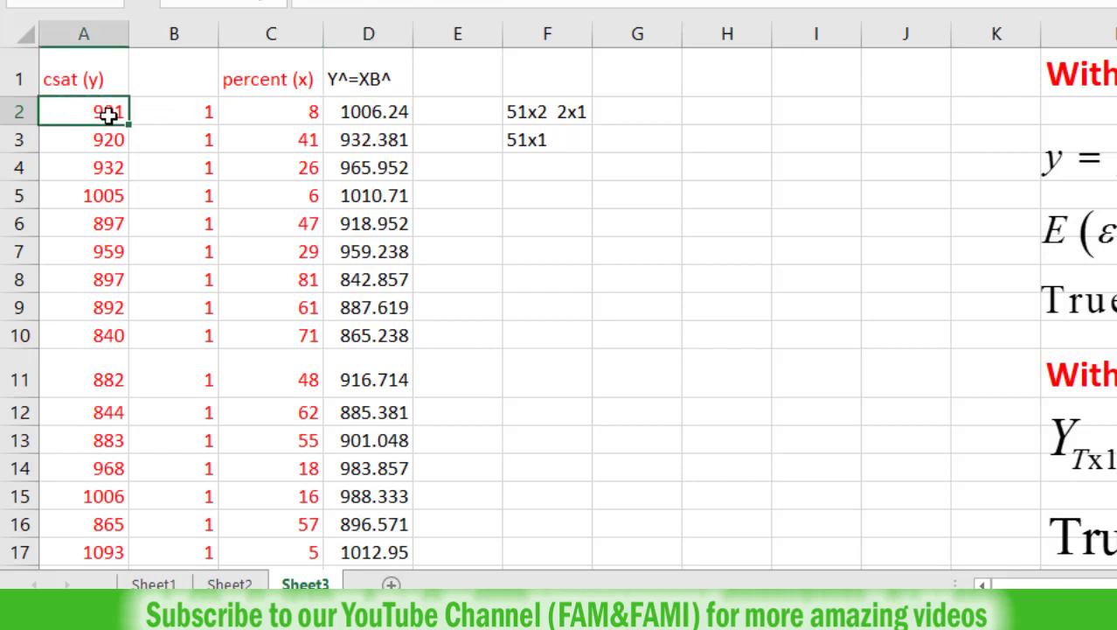
left_click(367, 117)
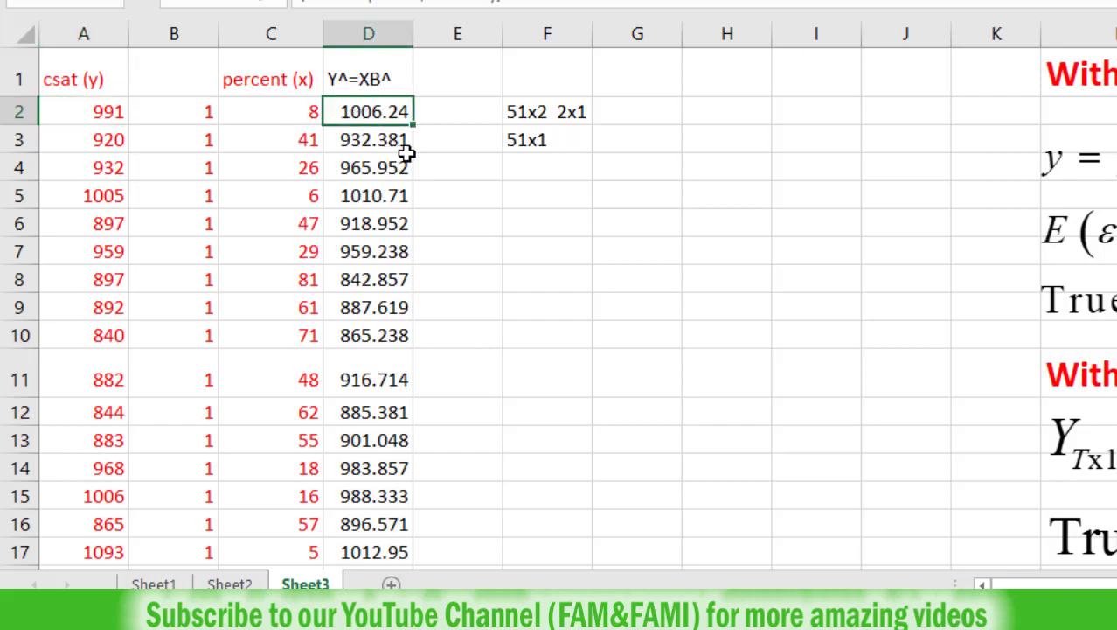
left_click(405, 150)
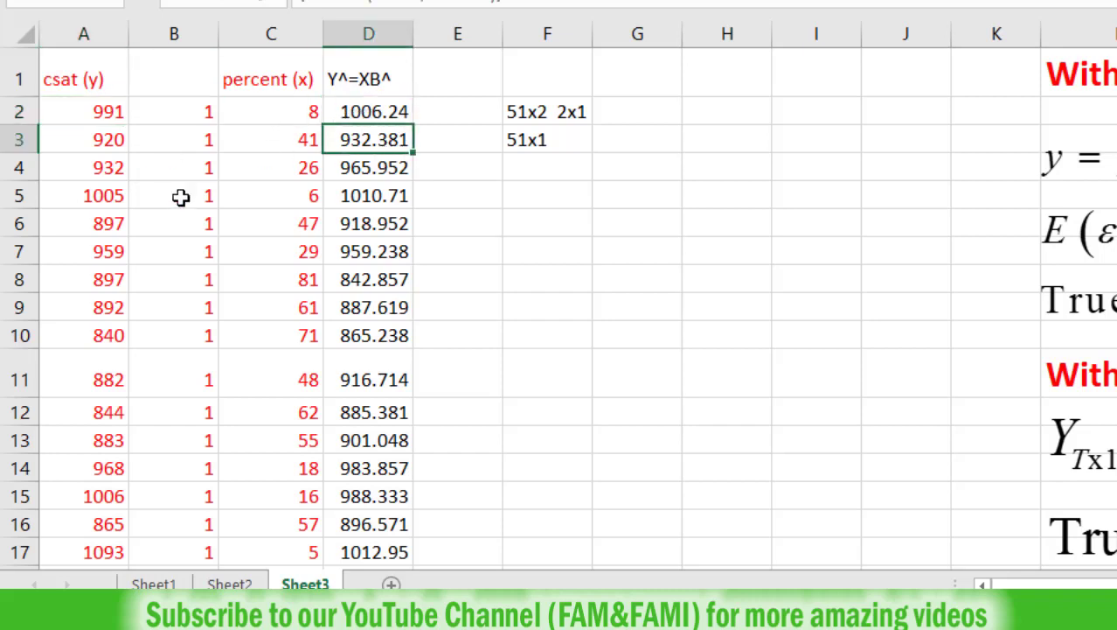
Compare the observed csat value with the fitted value in row 8
left_click(98, 279)
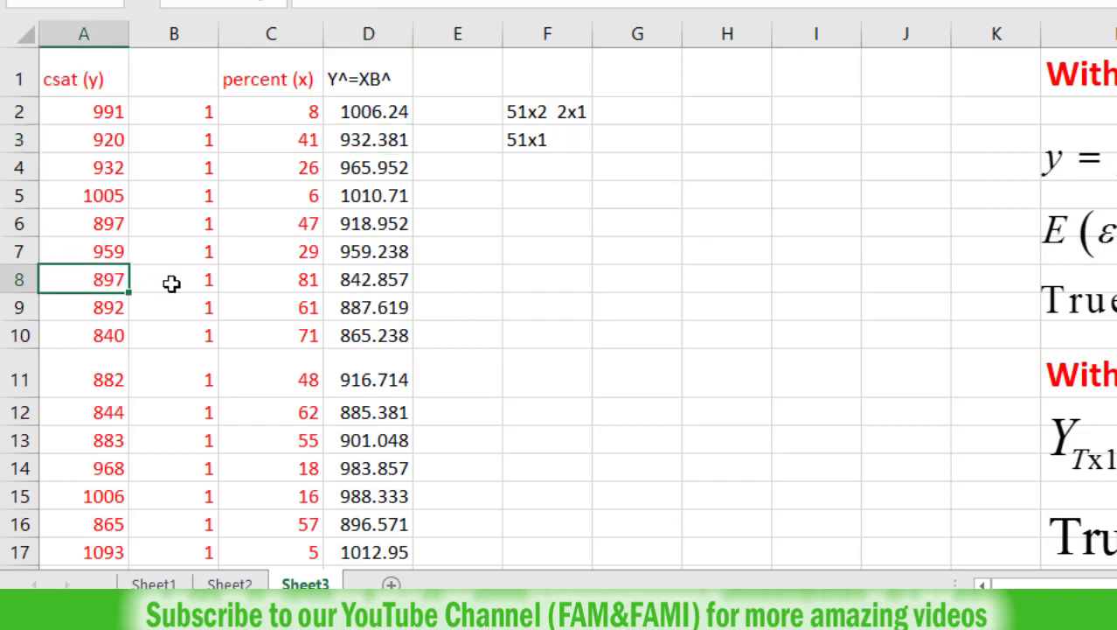
left_click(398, 279)
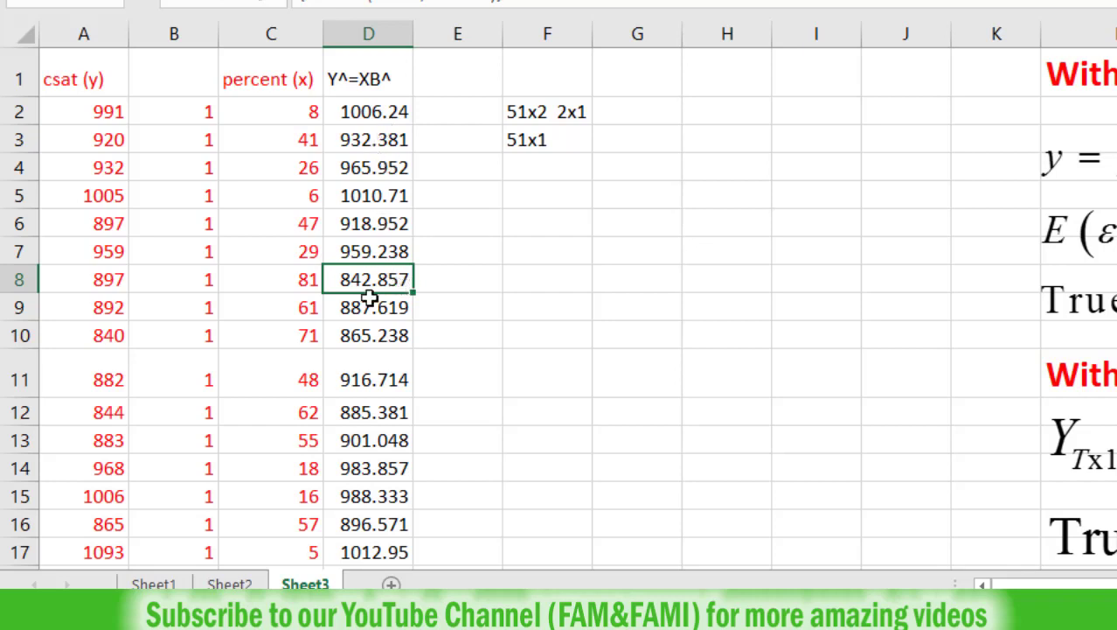
Copy the whole csat (y) column with its header from column A into column E, beside the fitted values
left_click(79, 72)
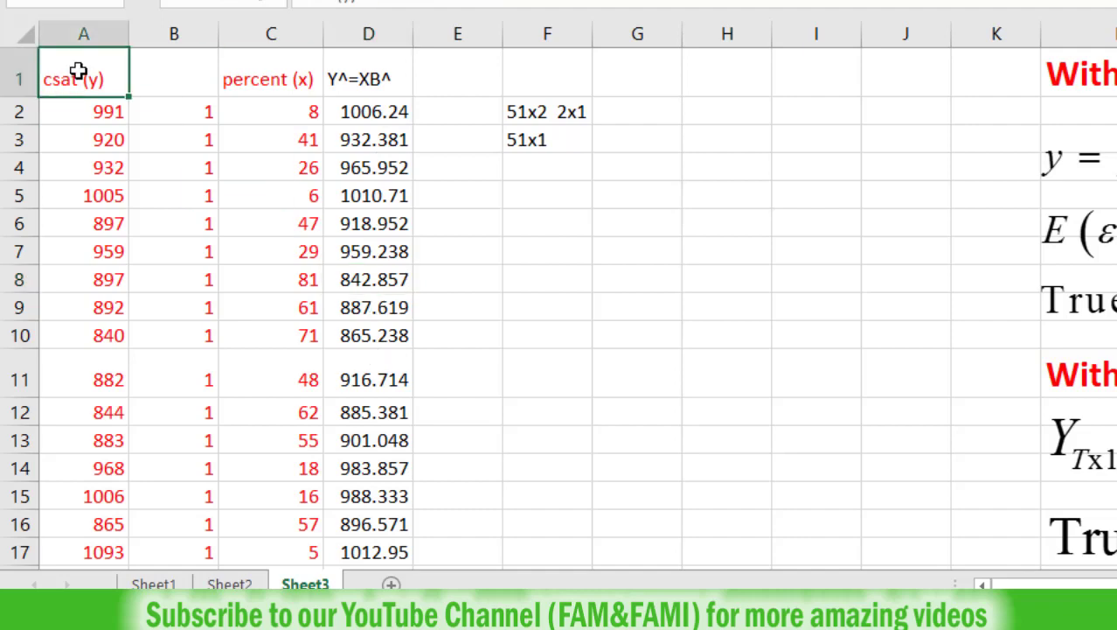
key("ctrl+shift+Down")
key("ctrl+c")
key("ctrl+Home")
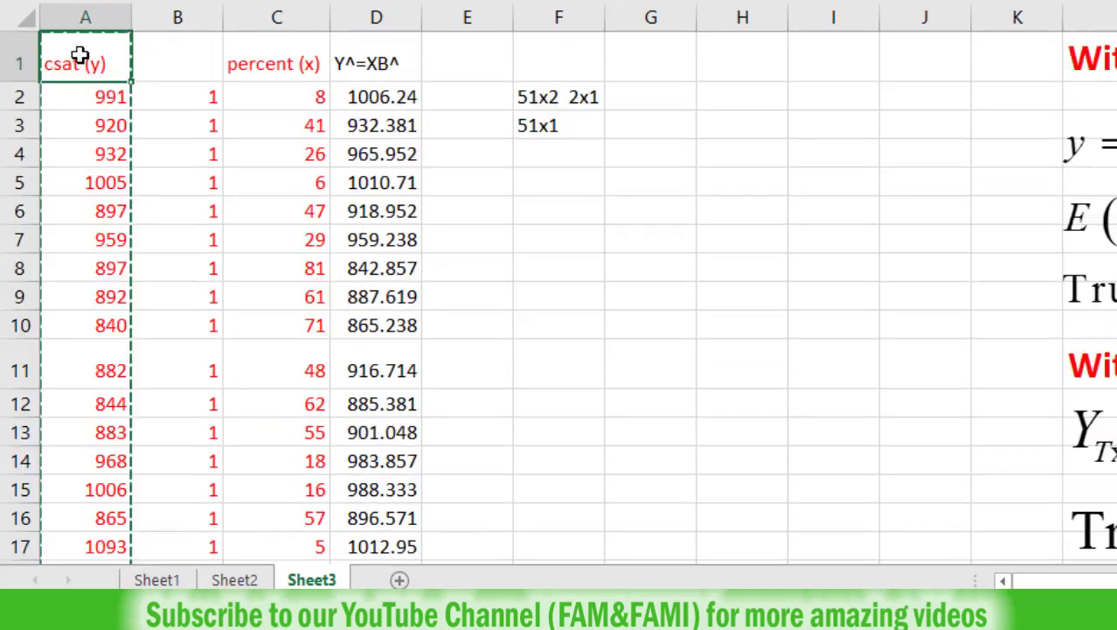
key("Right")
key("Right")
key("Right")
key("Right")
key("ctrl+v")
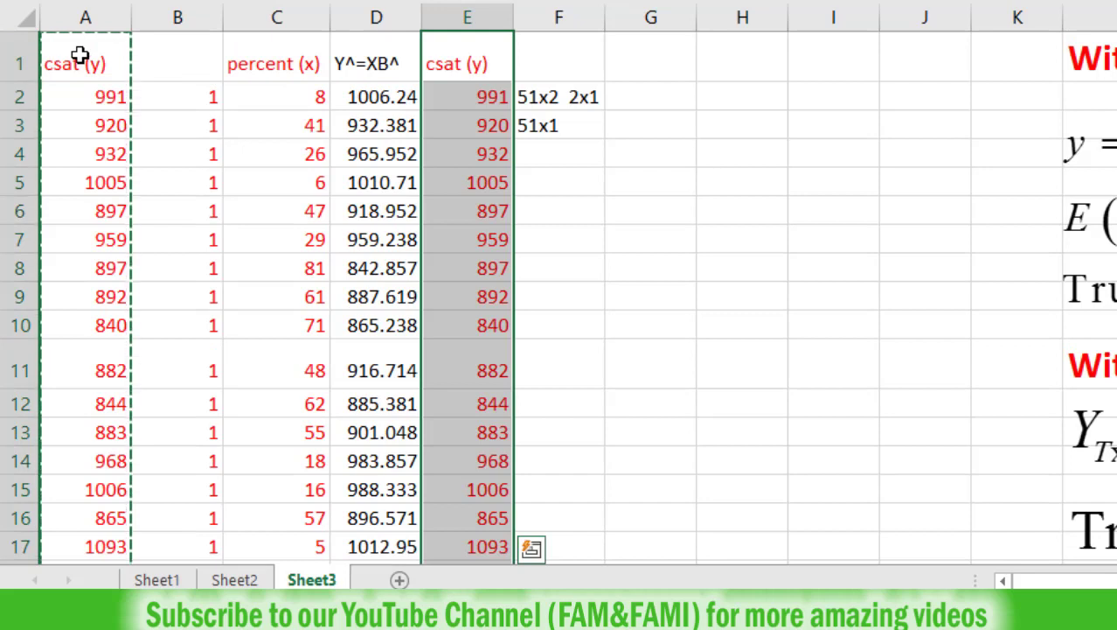
key("Escape")
Examine the percent (x) column against the adjacent Y^=XB^ and csat (y) columns as x and y data for a chart
key("Left")
key("Left")
key("shift+Right")
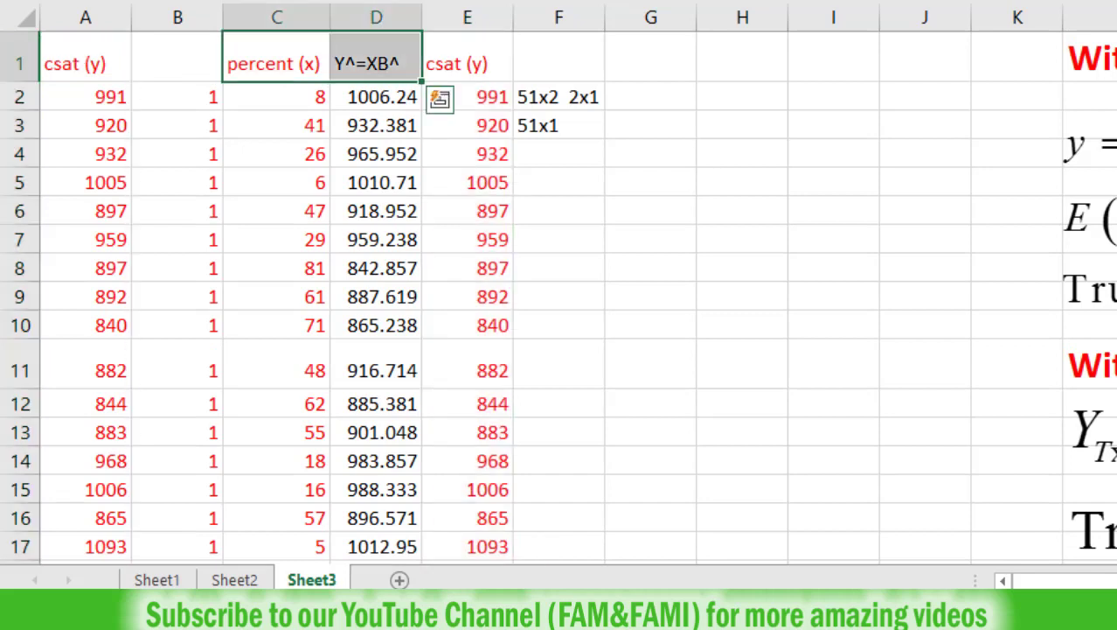
key("shift+Right")
key("shift+Left")
key("shift+Left")
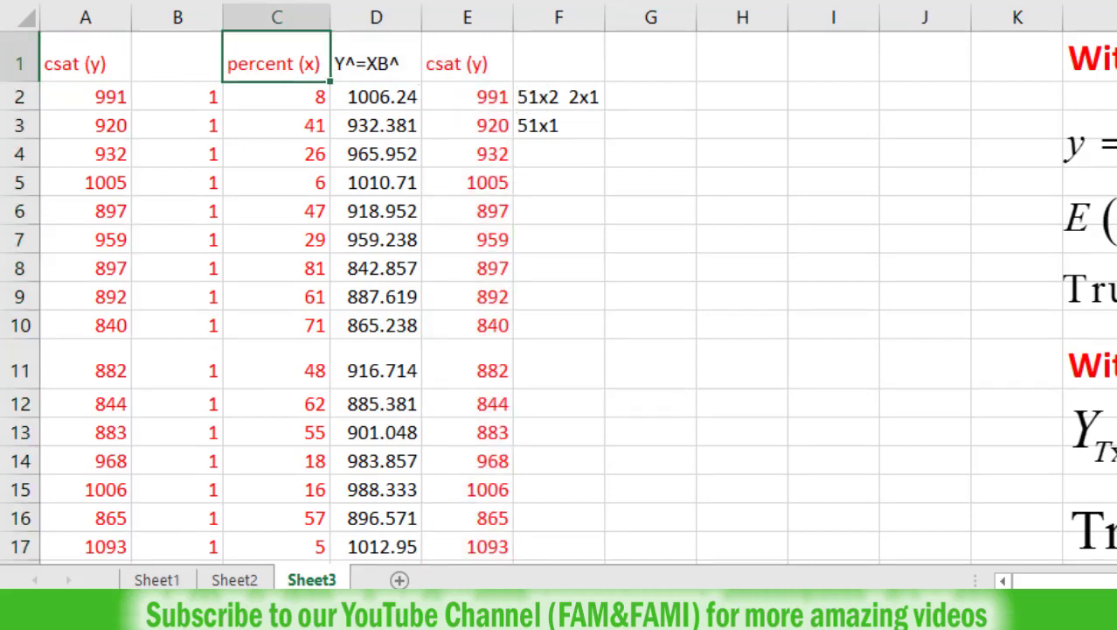
key("shift+Down")
key("shift+Down")
key("shift+Down")
key("shift+Down")
key("shift+Down")
key("shift+Down")
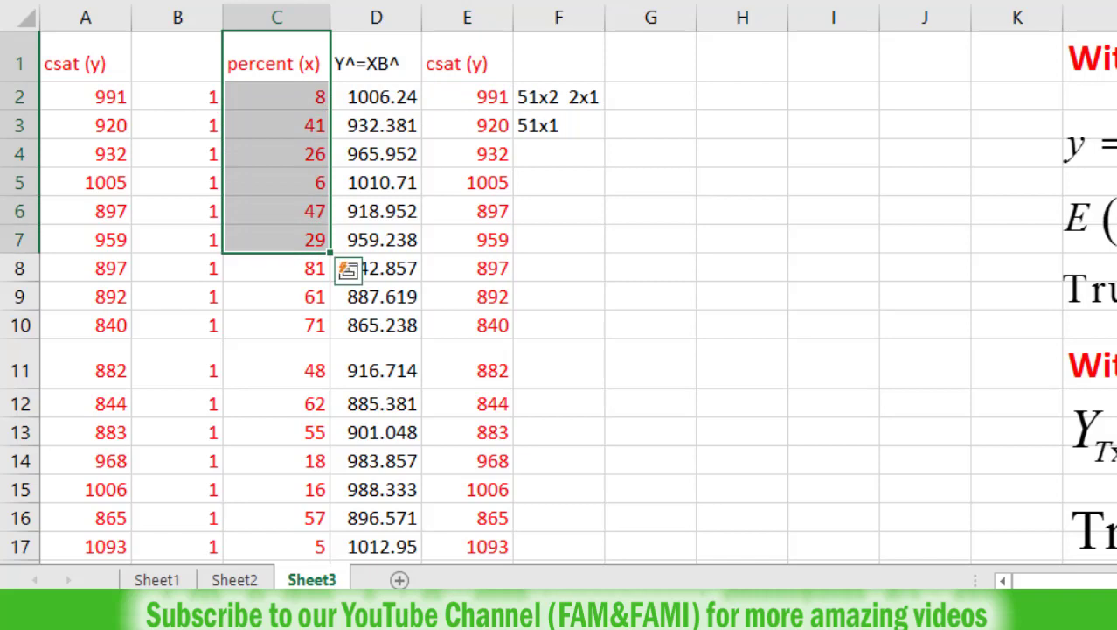
left_click_drag(399, 15, 462, 22)
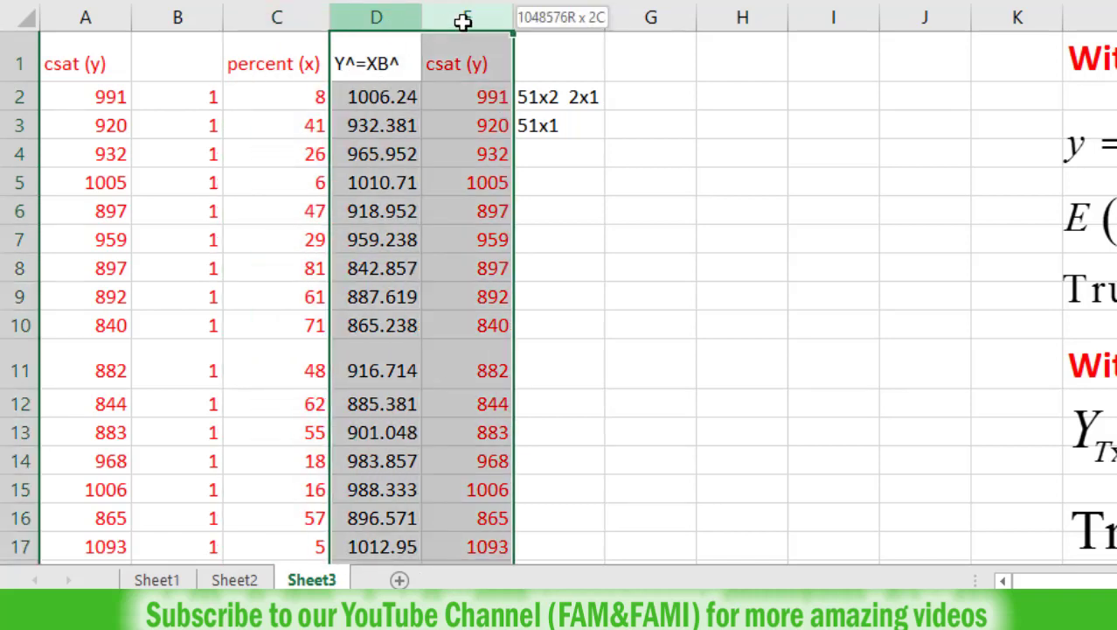
Insert a markers-only scatter chart from the percent (x), Y^=XB^ and csat (y) data in columns C to E, headers included
left_click(289, 63)
key("shift+Right")
key("shift+Right")
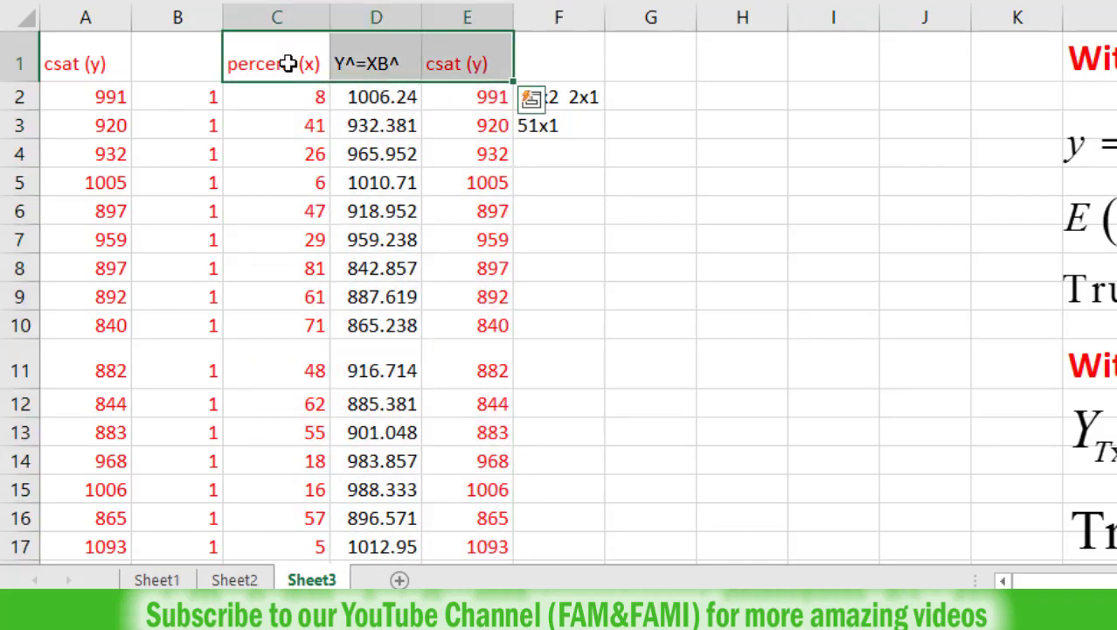
key("ctrl+shift+Down")
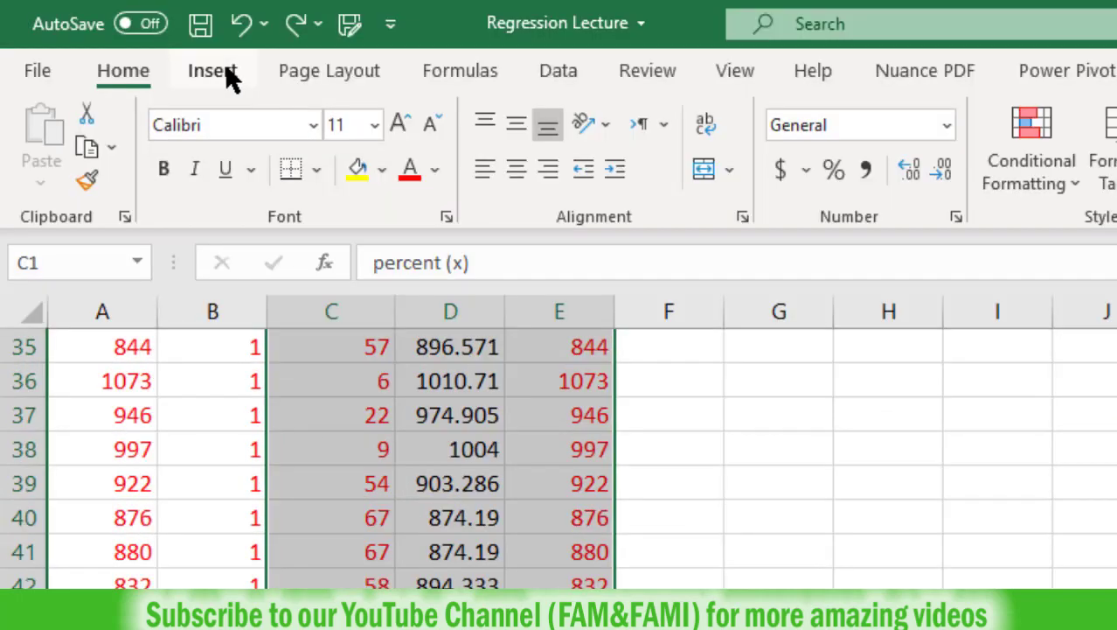
left_click(228, 75)
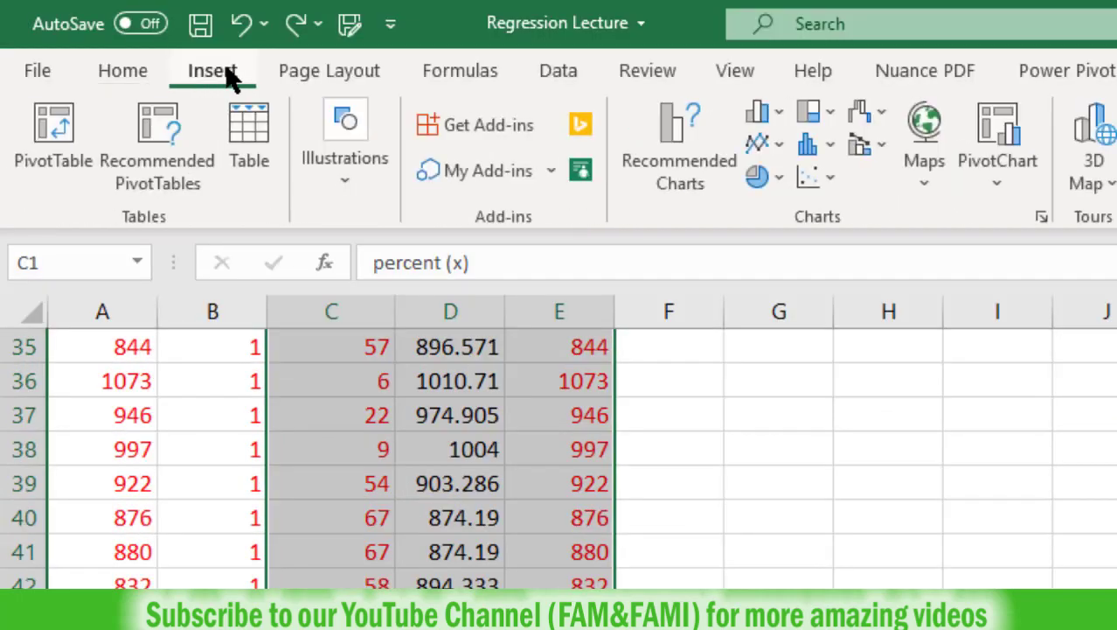
left_click(829, 175)
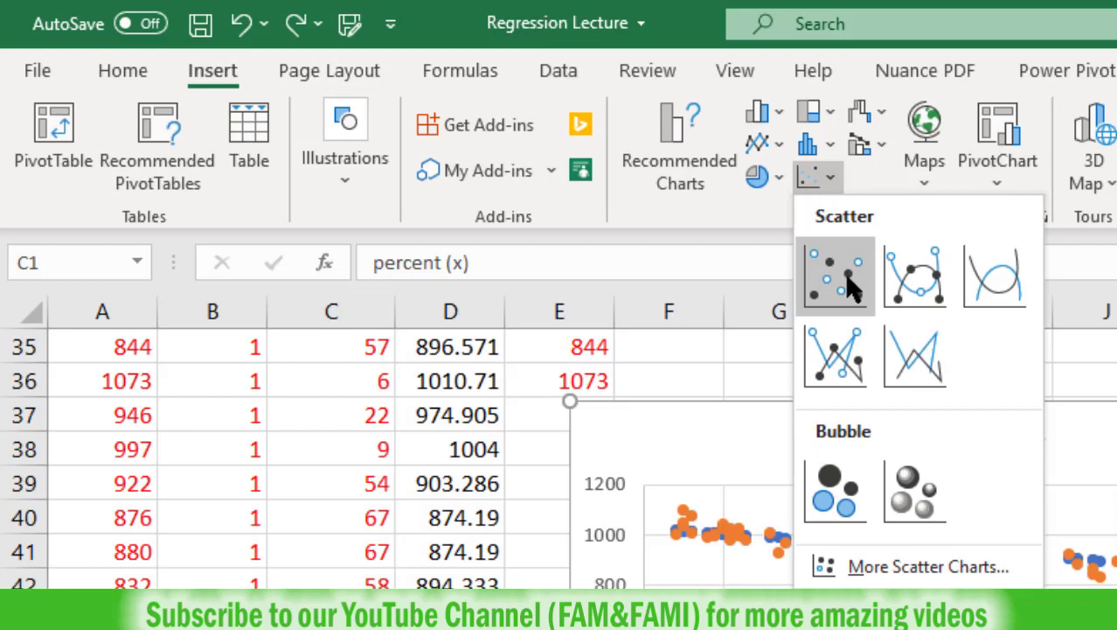
left_click(844, 272)
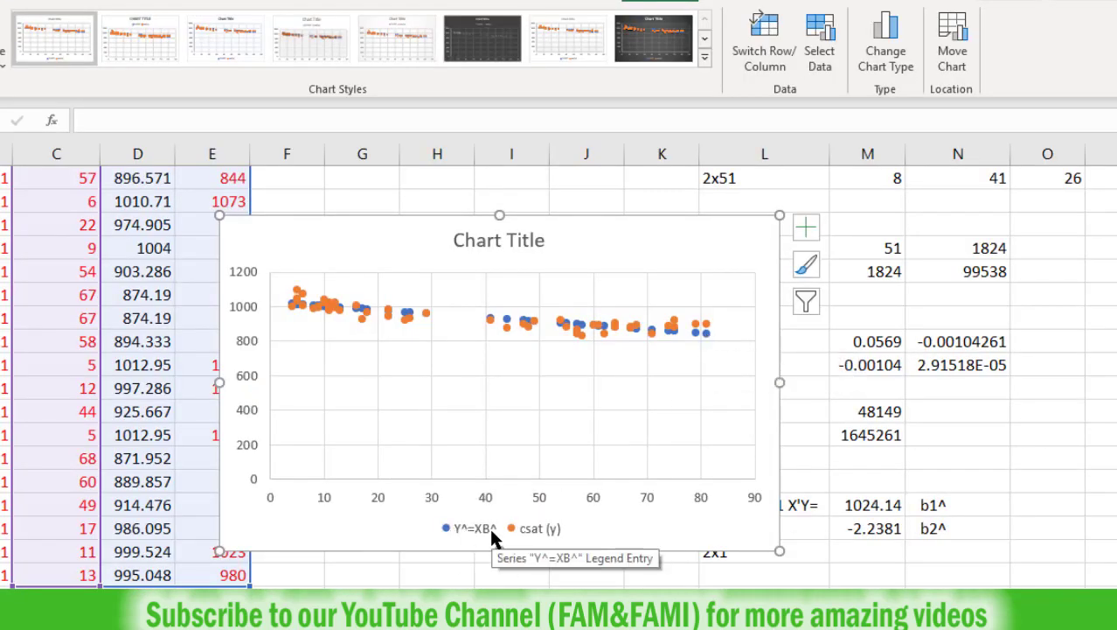
Change the Y^=XB^ series to a scatter with smooth lines and markers, keeping csat (y) as a plain scatter
right_click(706, 331)
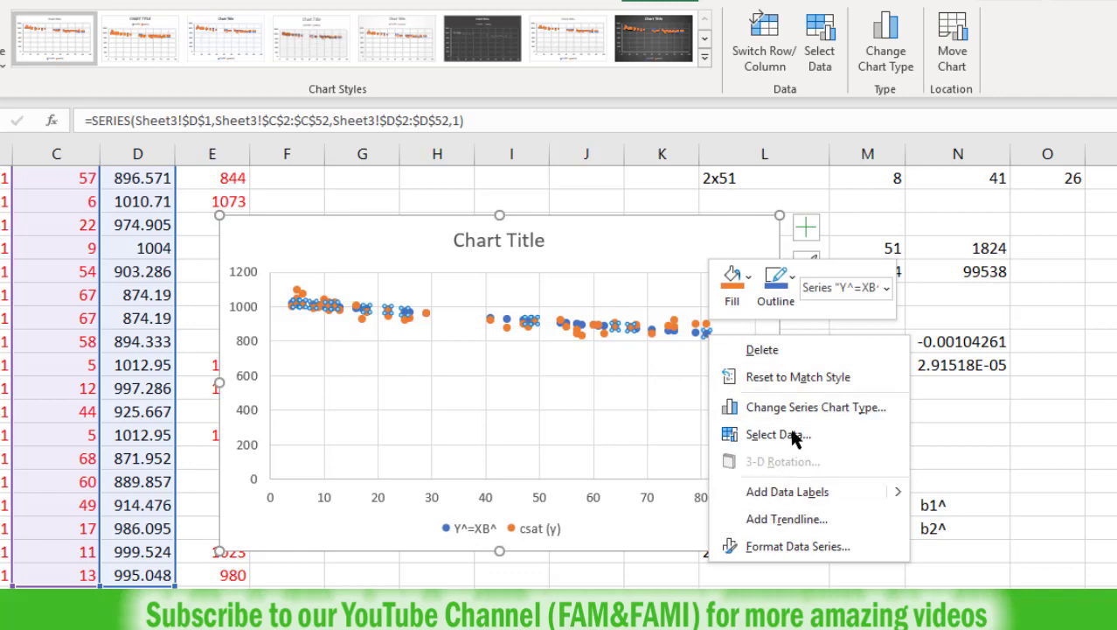
left_click(826, 404)
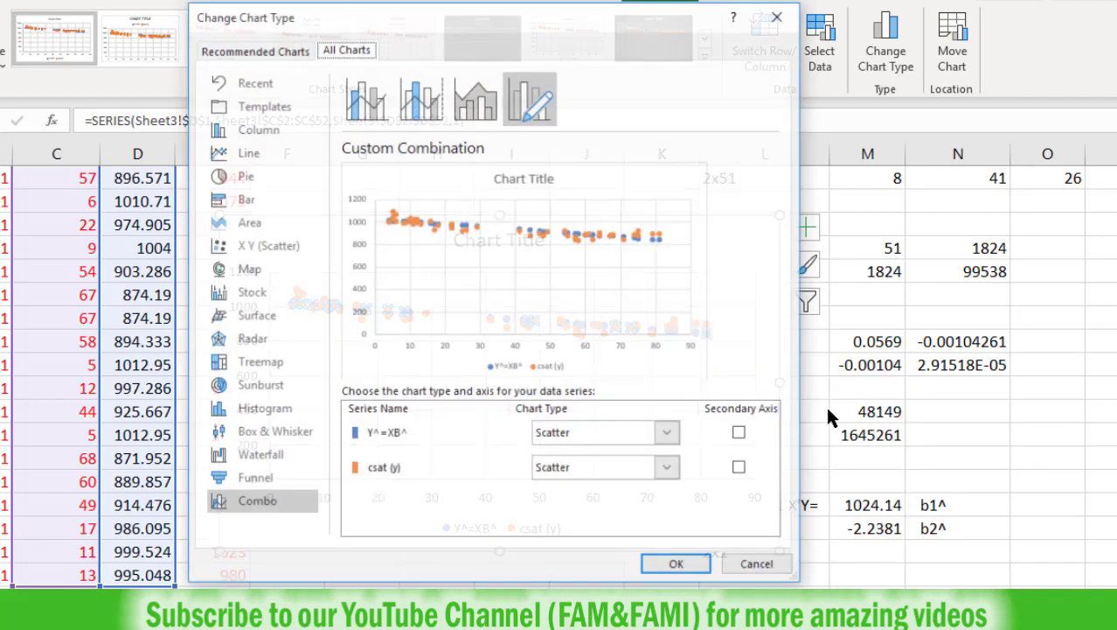
left_click(668, 432)
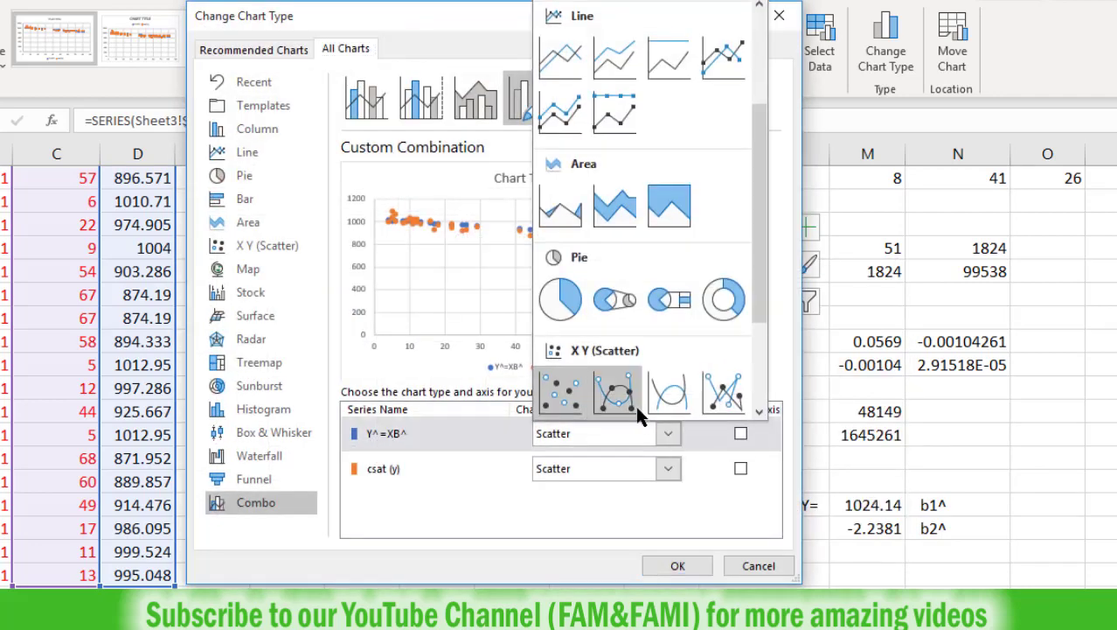
left_click(616, 392)
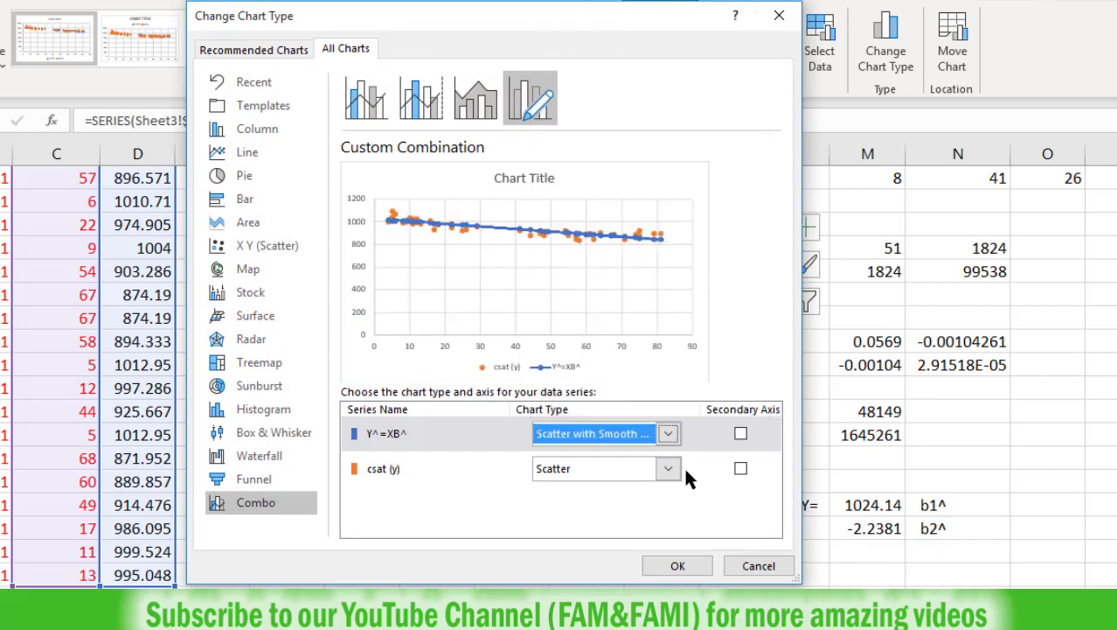
left_click(695, 567)
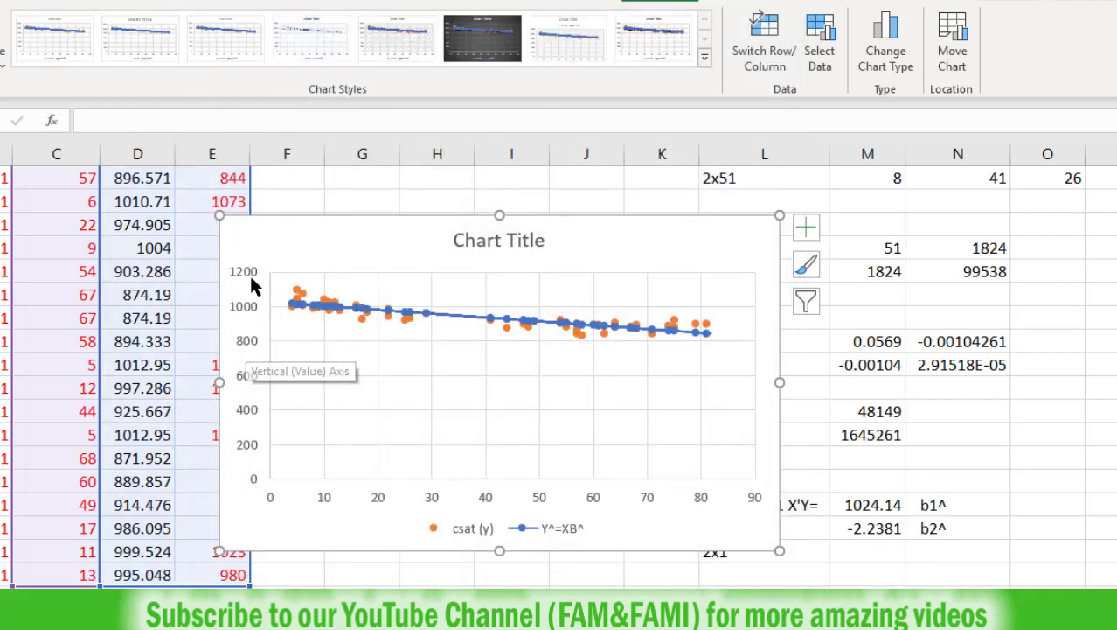
Set the chart's vertical axis bounds to a minimum of 800 and a maximum of 1150
key("Escape")
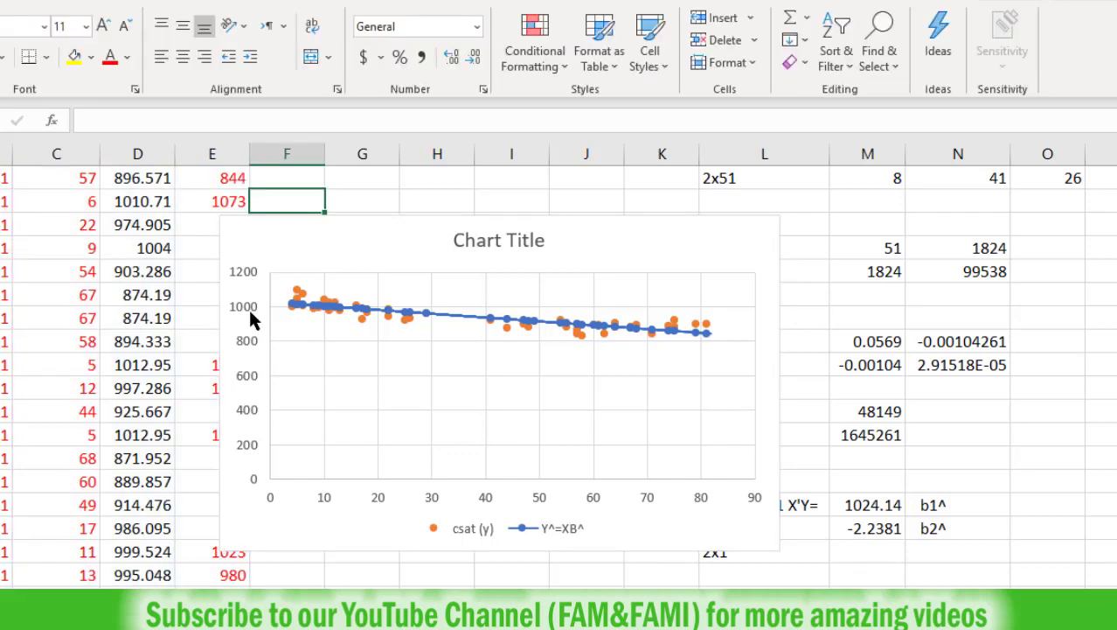
left_click(249, 310)
right_click(250, 311)
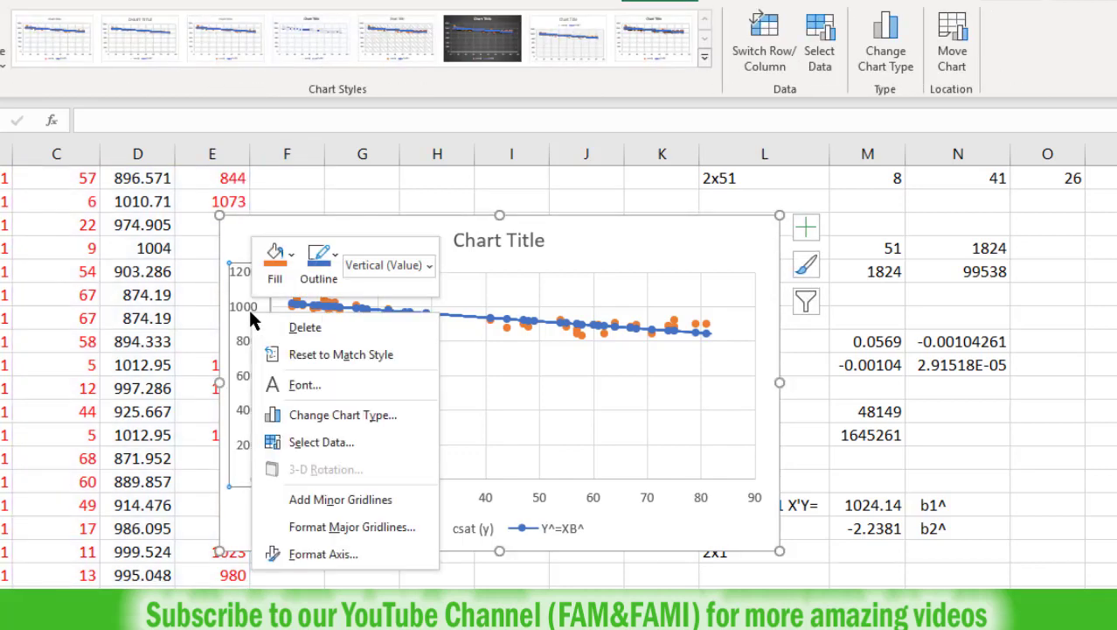
left_click(353, 555)
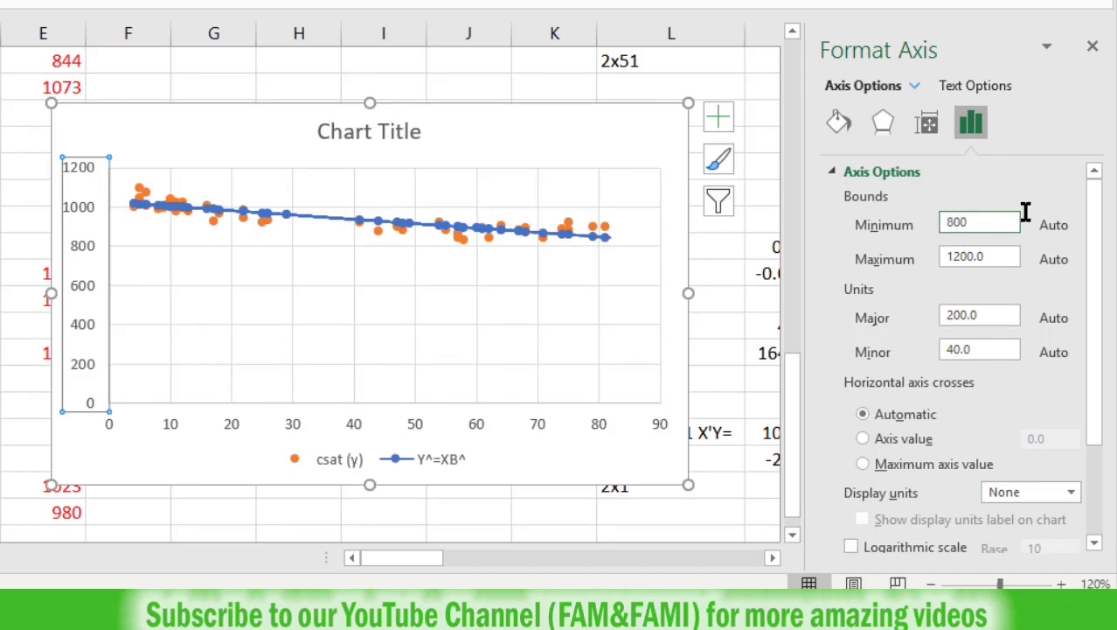
left_click(993, 256)
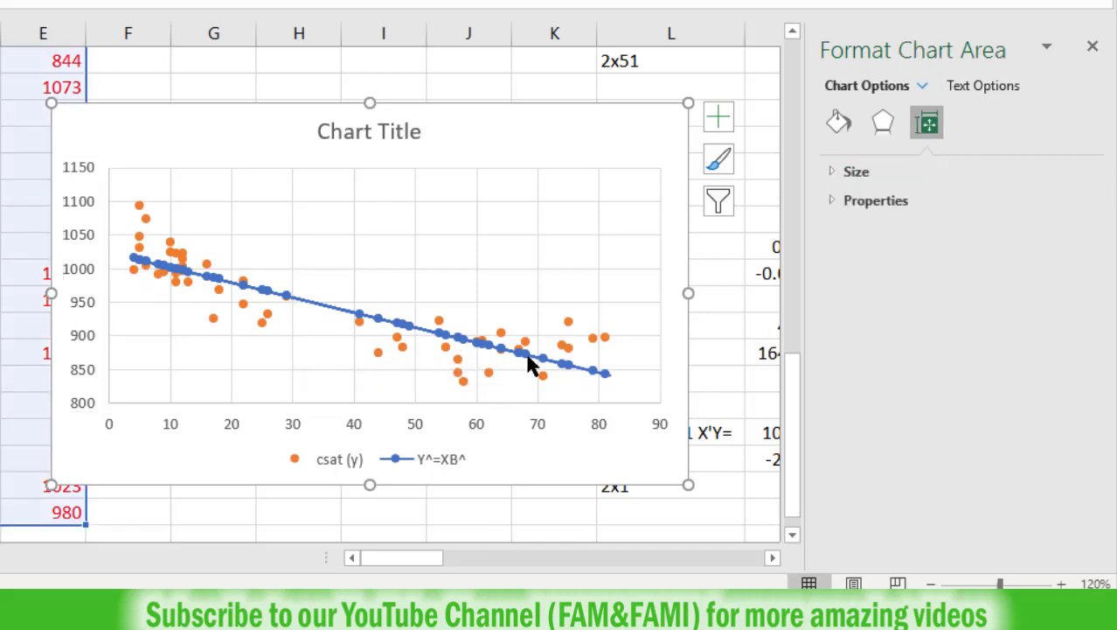
Move the chart to a new sheet named "actual vs fitted plot"
mouse_move(544, 371)
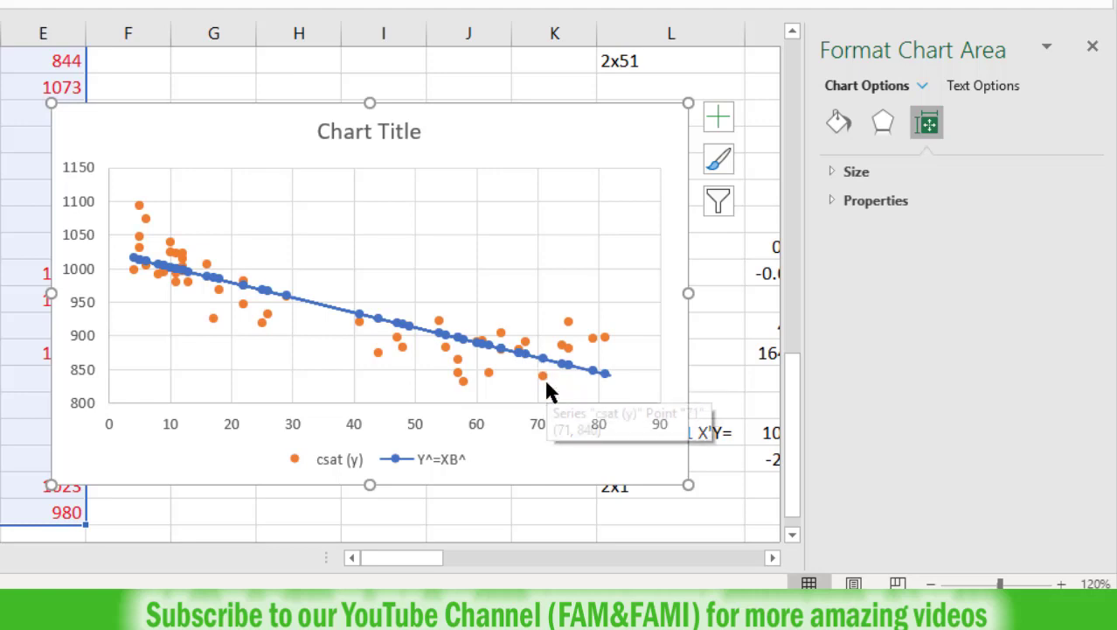
right_click(512, 142)
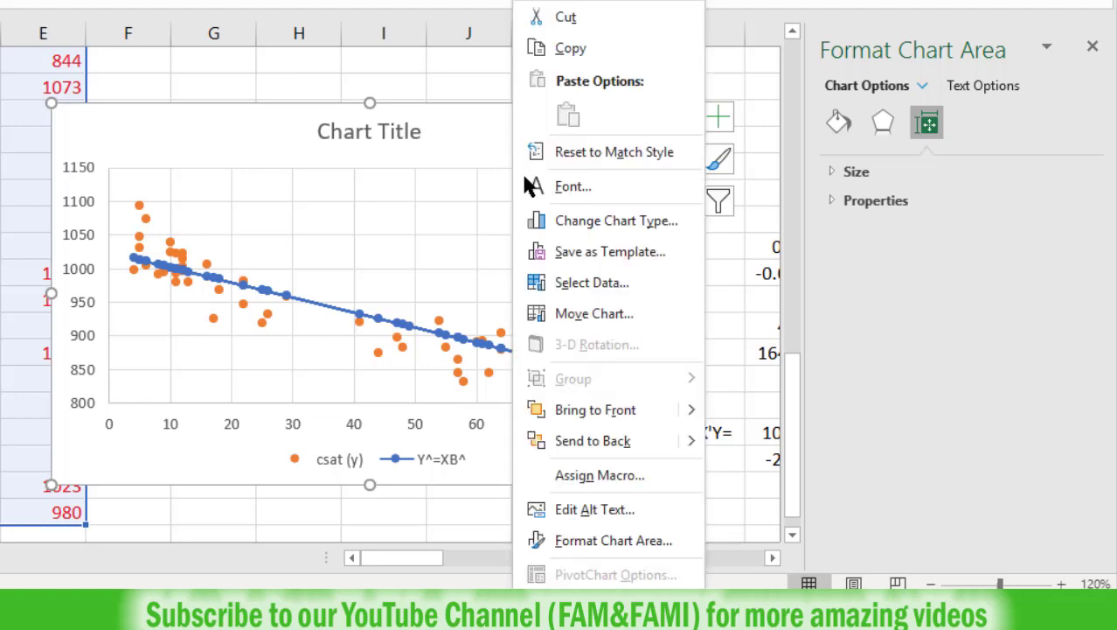
left_click(612, 321)
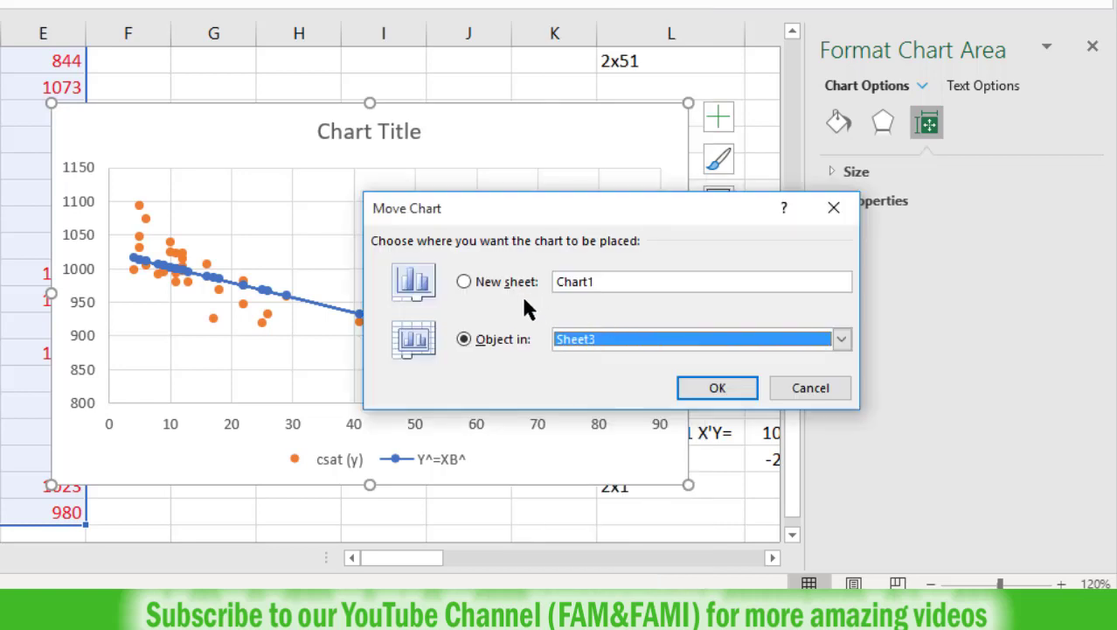
left_click(494, 284)
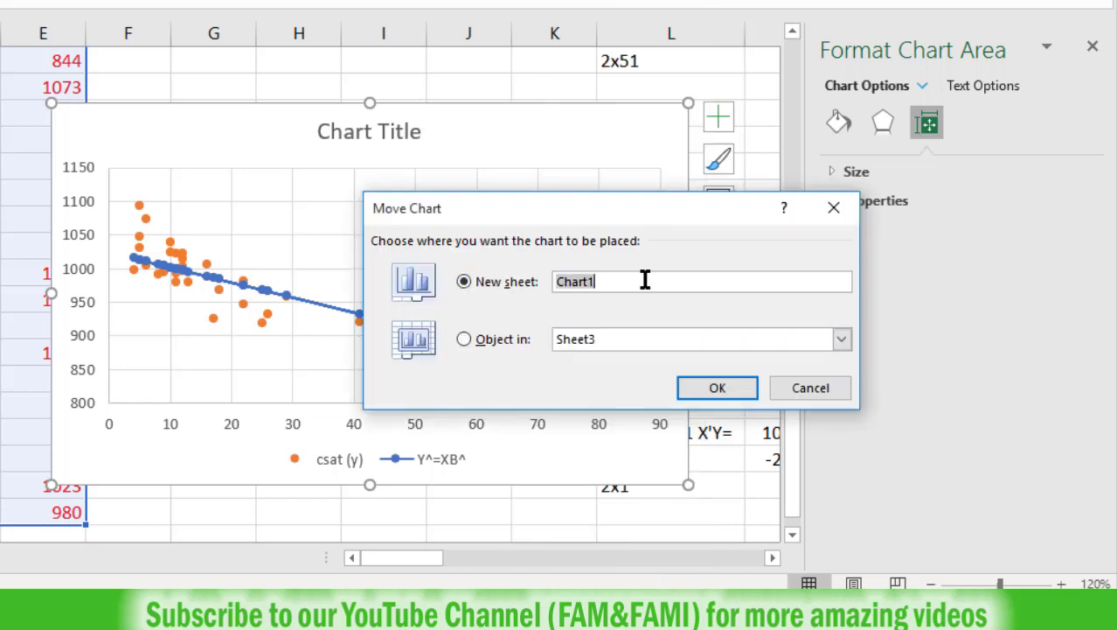
type("actual vs fi")
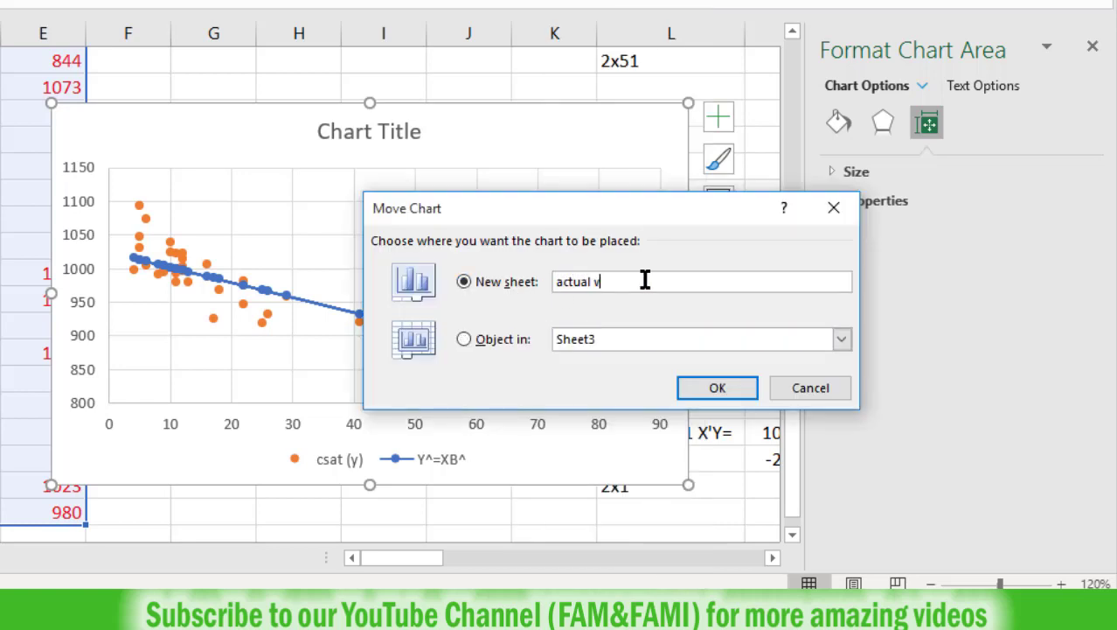
type("tted plot")
left_click(712, 387)
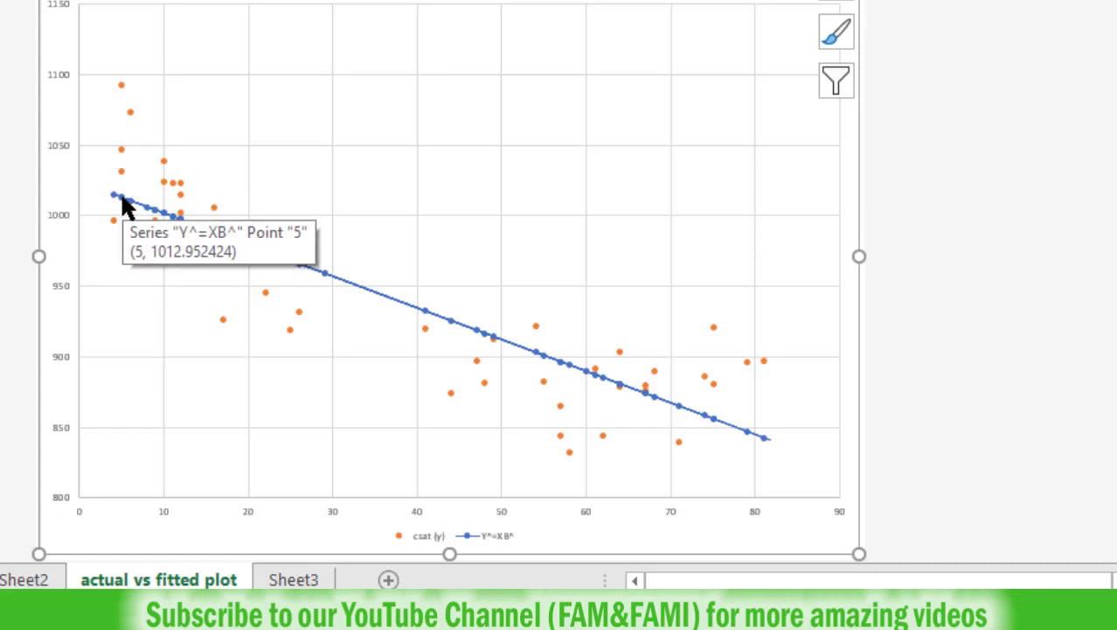
Compare the observed csat point with the fitted Y^=XB^ point at percent 4 on the plot
mouse_move(112, 219)
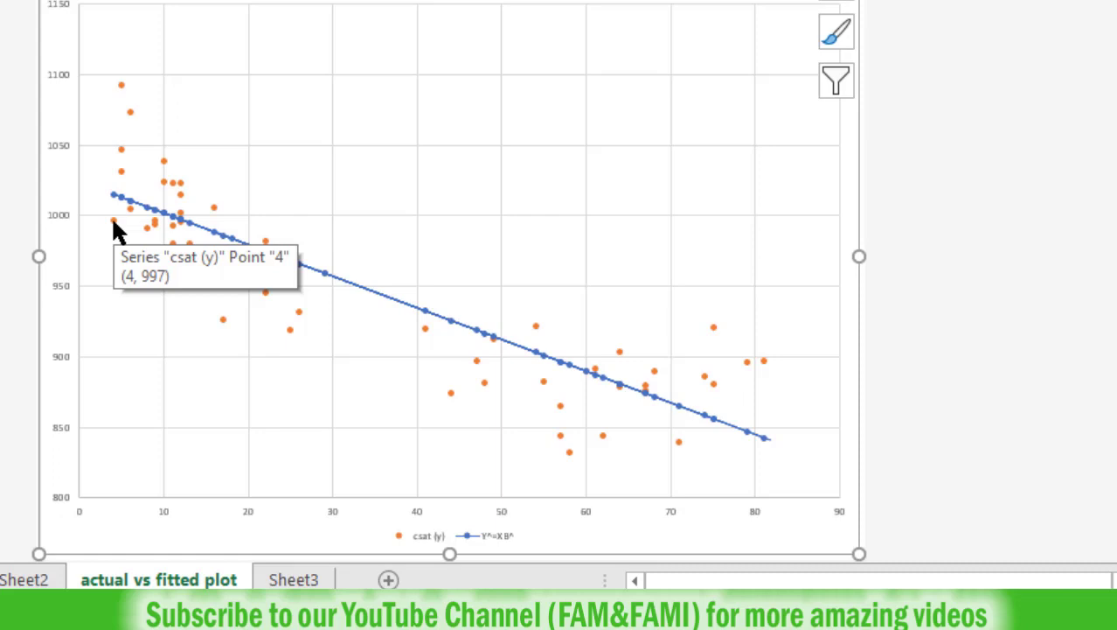
mouse_move(113, 196)
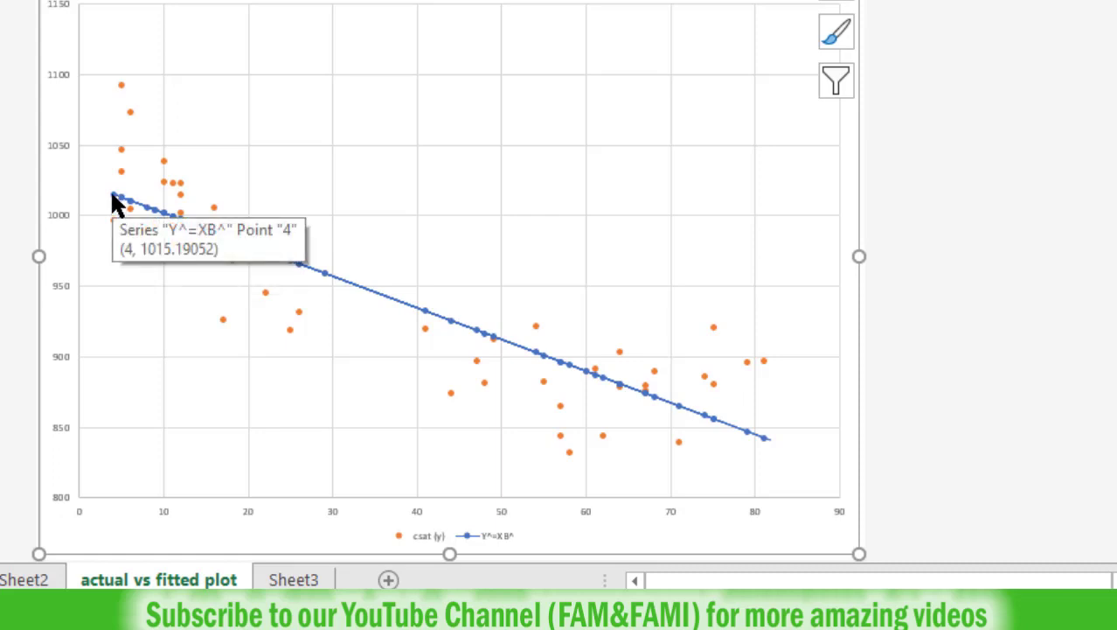